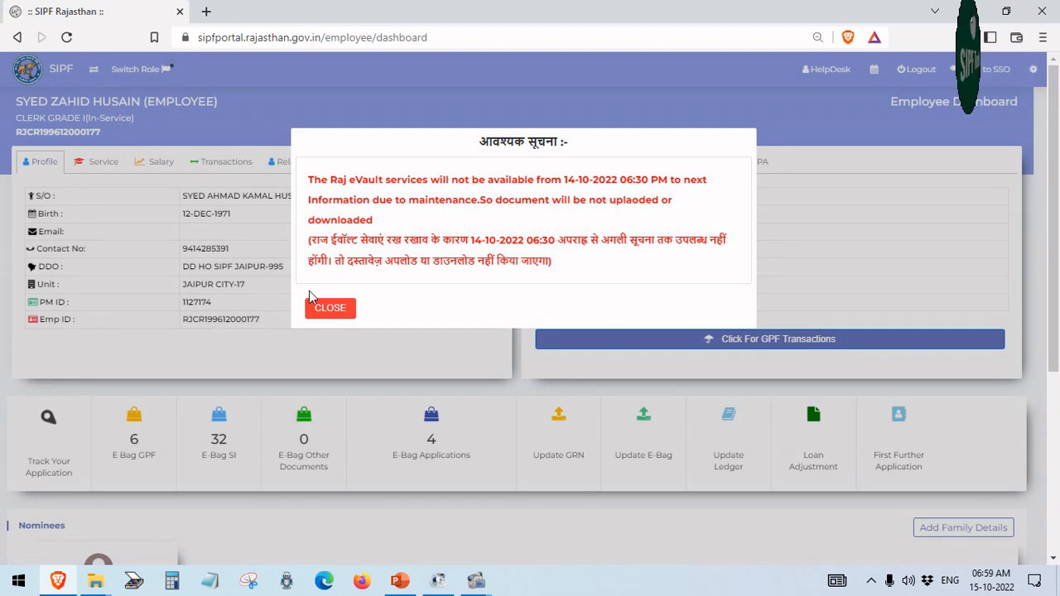
Close the maintenance notice popup so the employee profile and GPF summary show
left_click(323, 309)
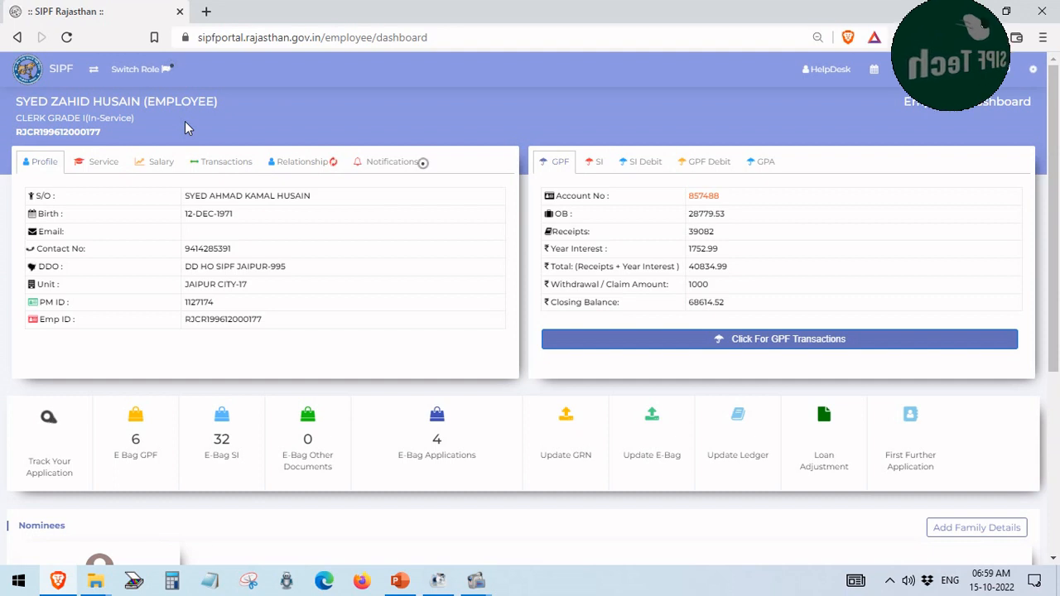
Switch the account role to DDO (BIKANER) from the Switch Role list
left_click(130, 71)
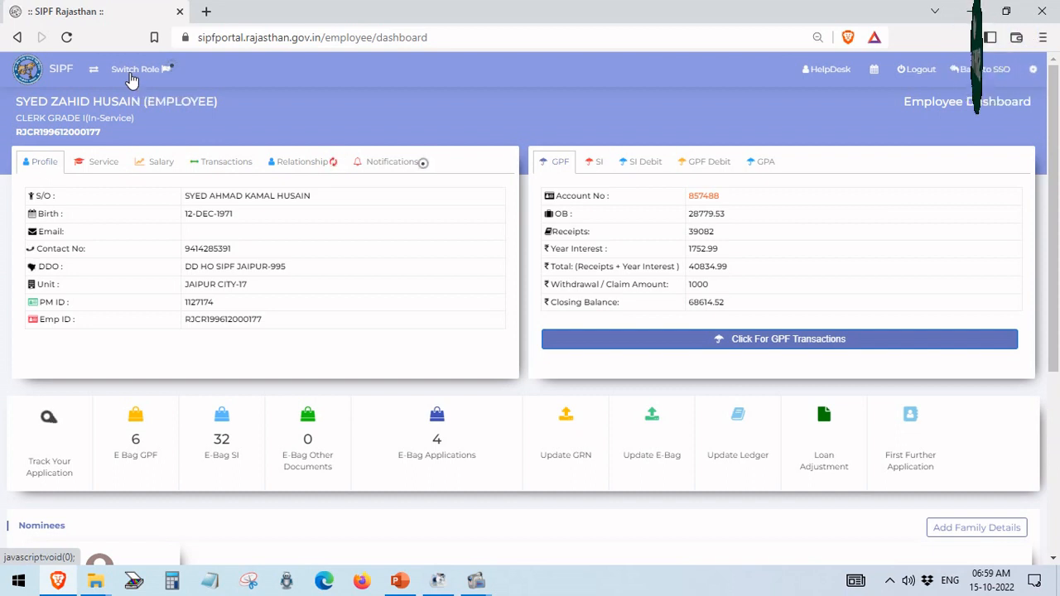
scroll(145, 131, "down", 3)
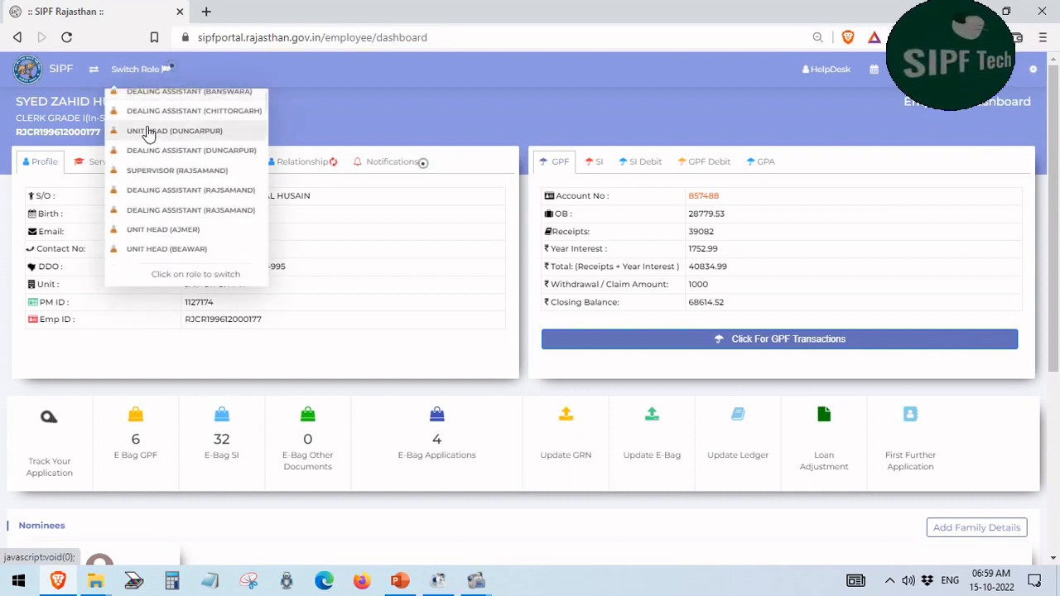
scroll(147, 133, "down", 4)
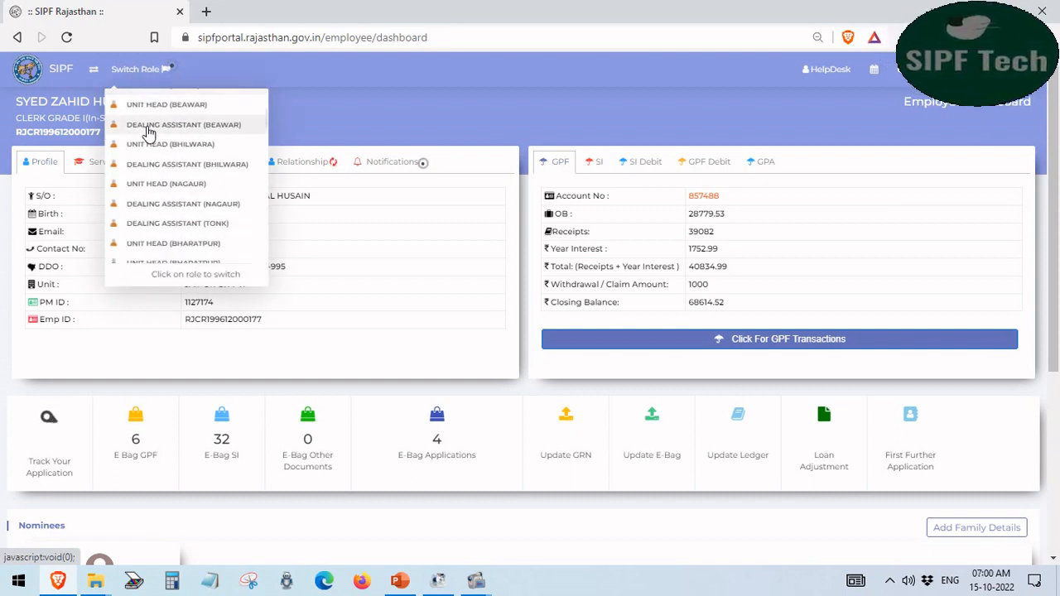
scroll(147, 133, "down", 6)
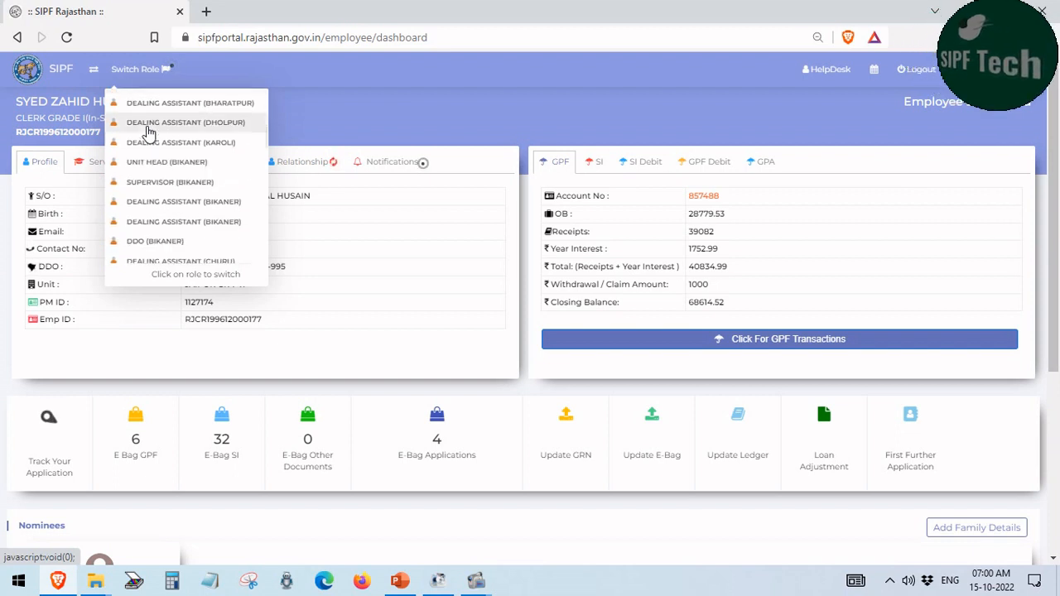
scroll(148, 133, "down", 1)
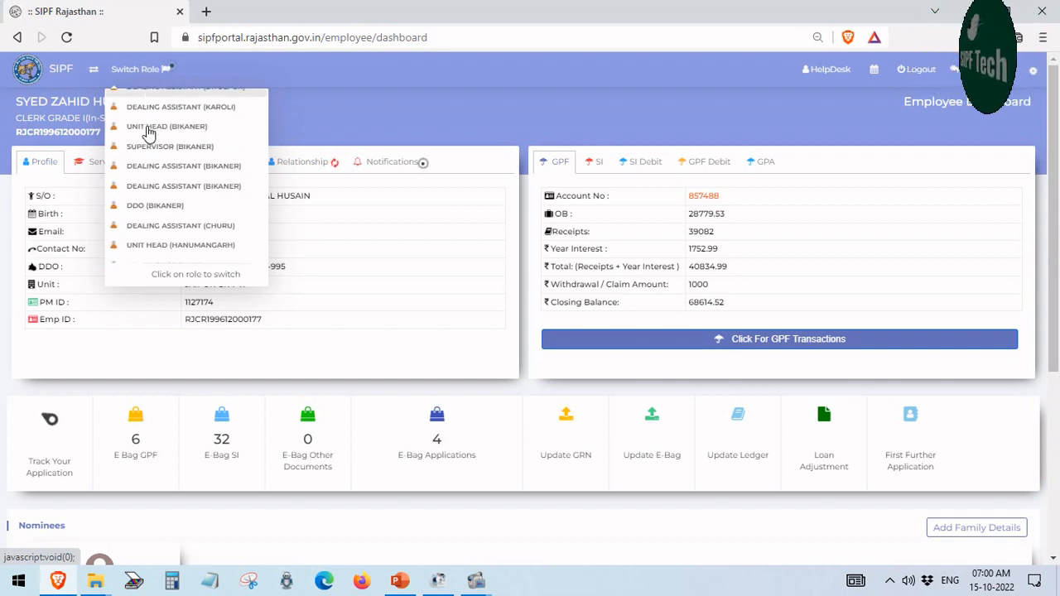
left_click(145, 207)
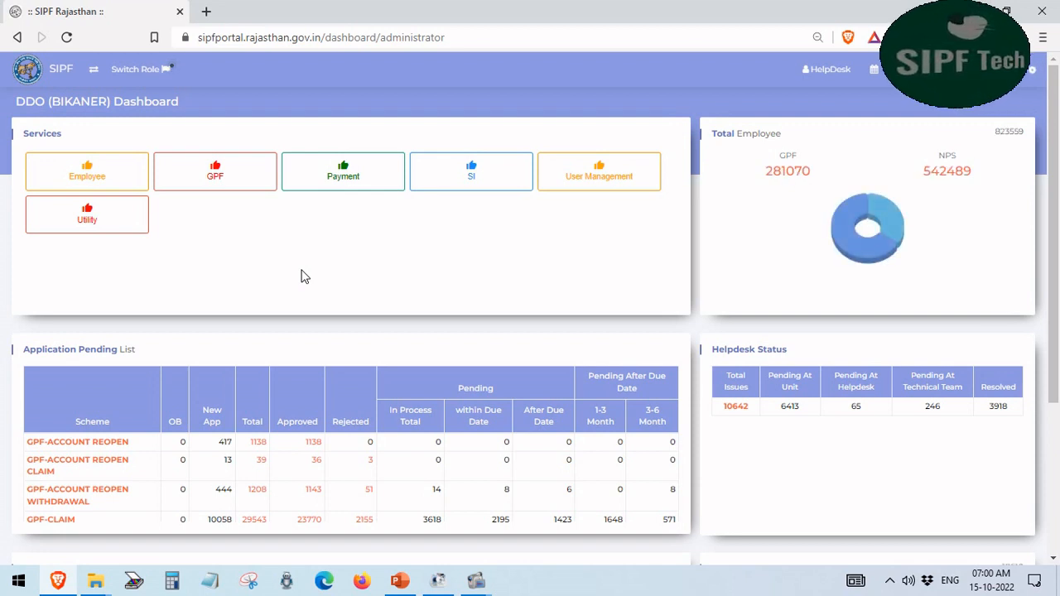
Preview the GPF Death Claim and SI Death Claim options, then bring up the Employee services list
left_click(221, 182)
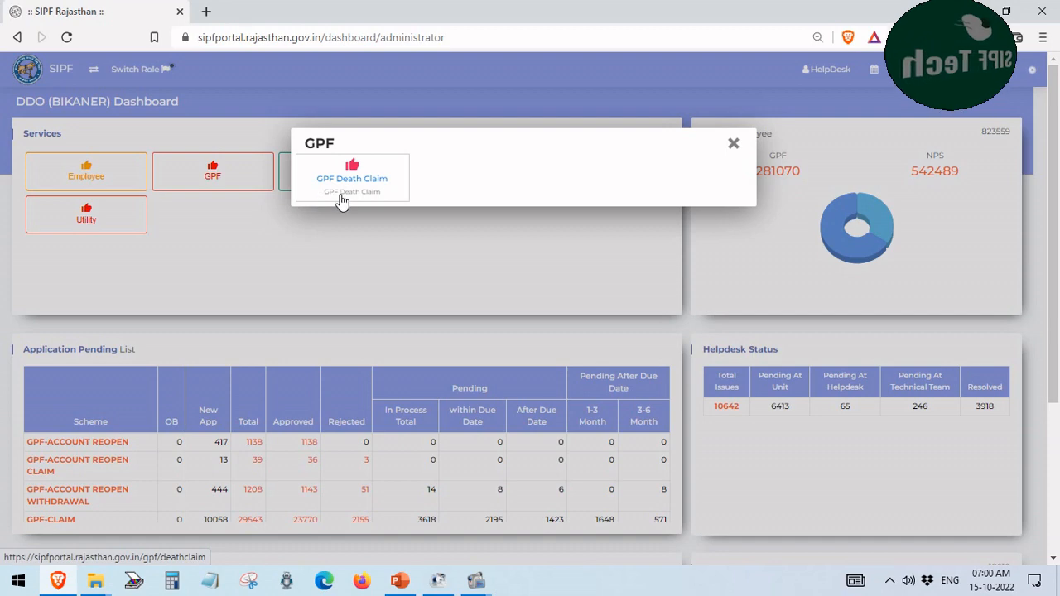
left_click(363, 268)
left_click(470, 183)
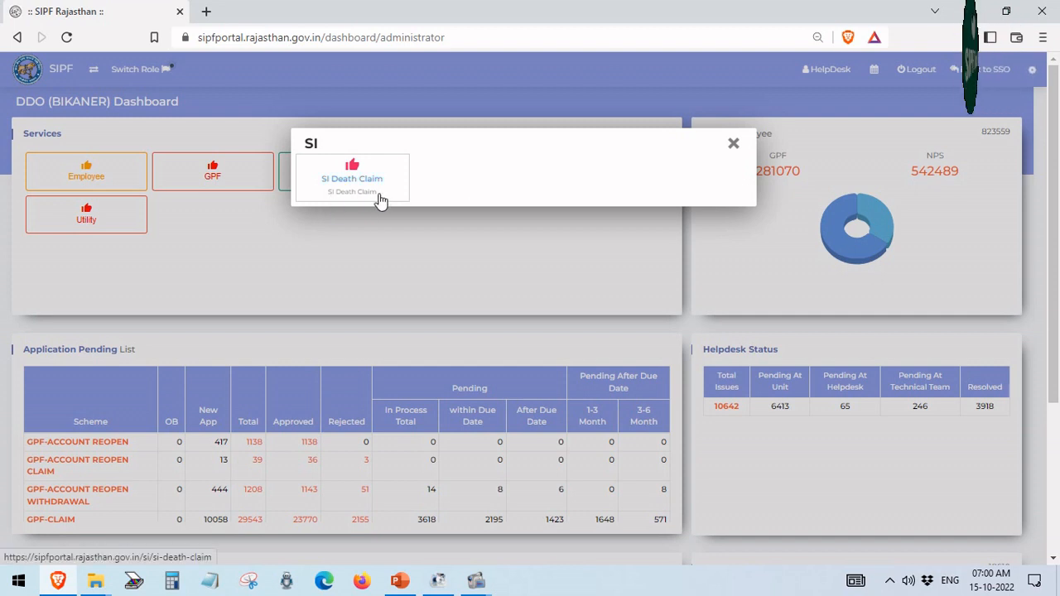
left_click(385, 254)
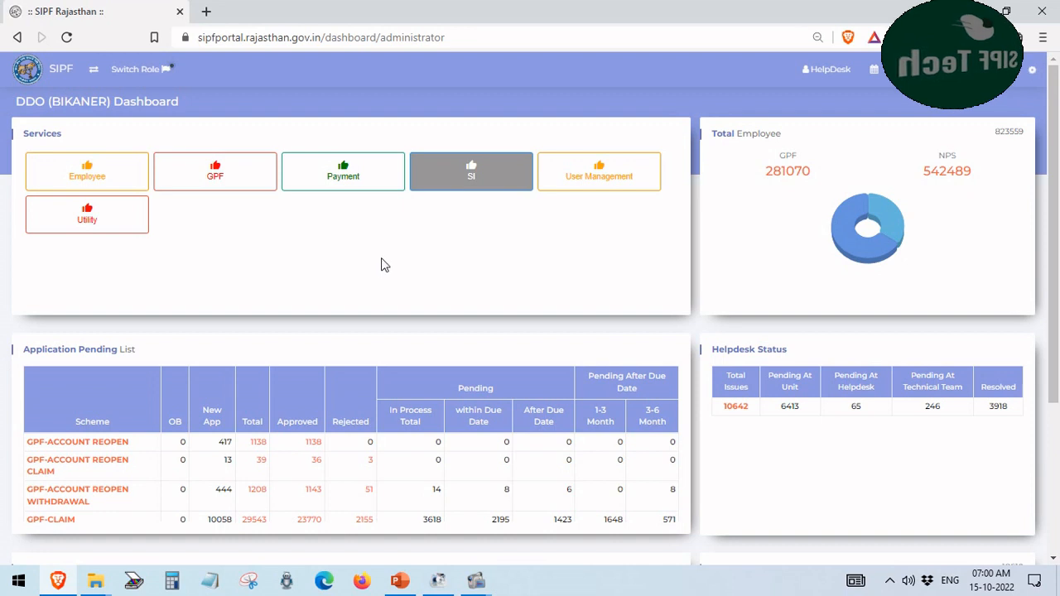
left_click(81, 170)
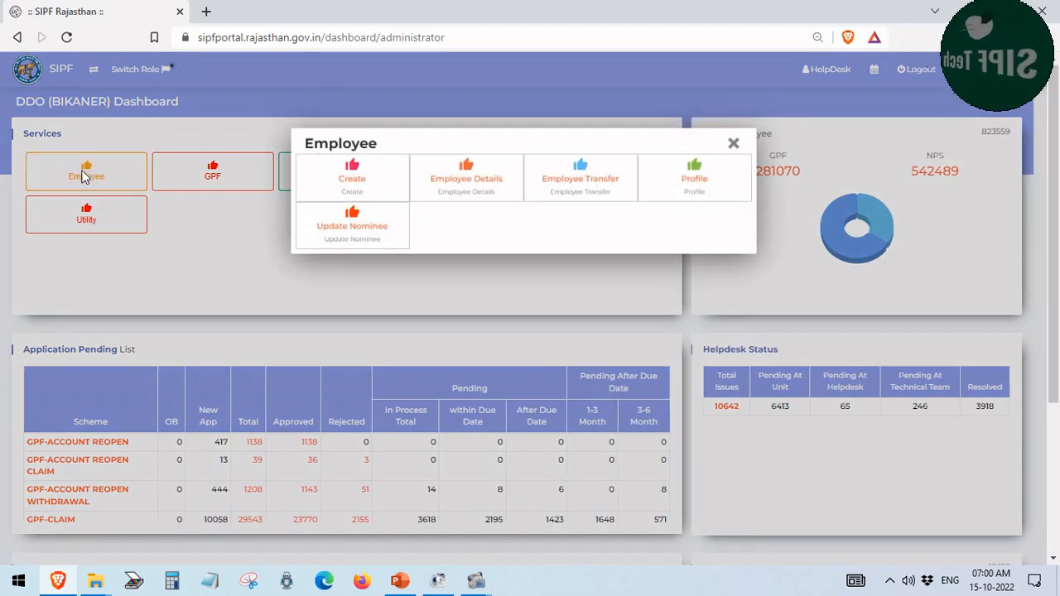
On Update Nominee, search by the employee's ID to list the wife as nominee
left_click(354, 230)
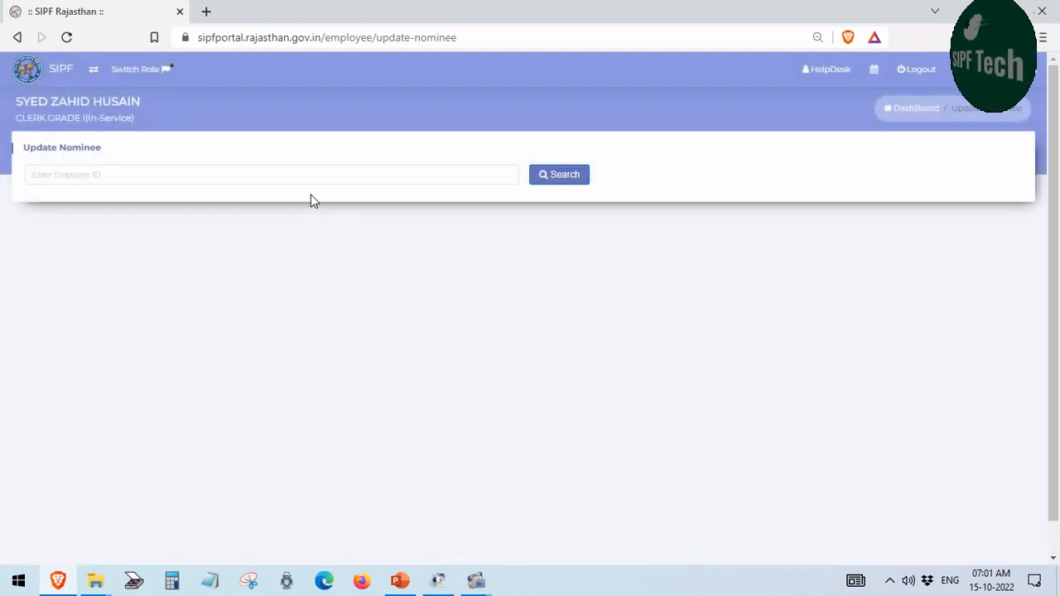
left_click(303, 179)
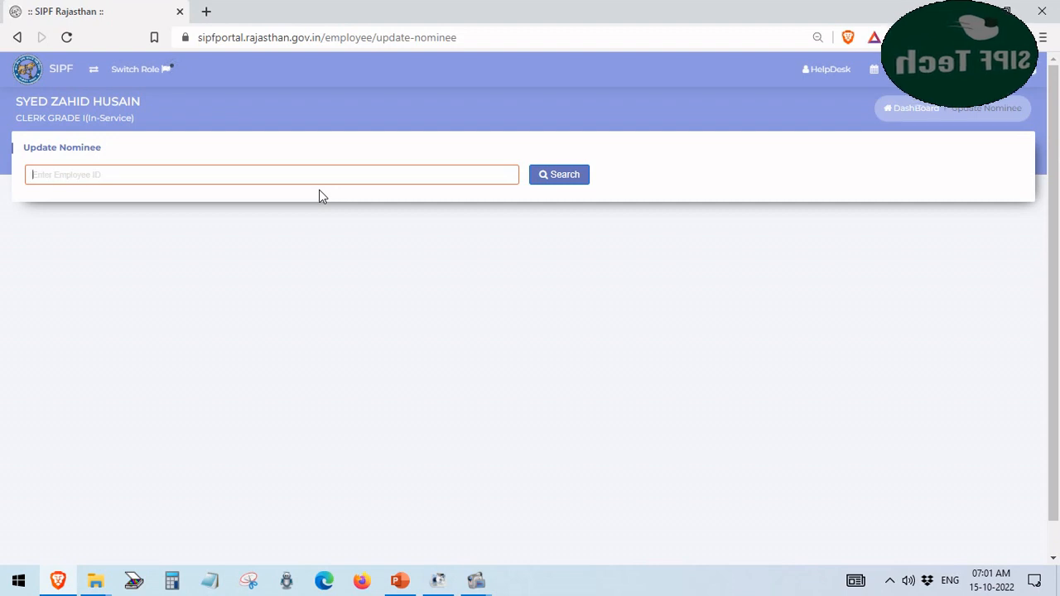
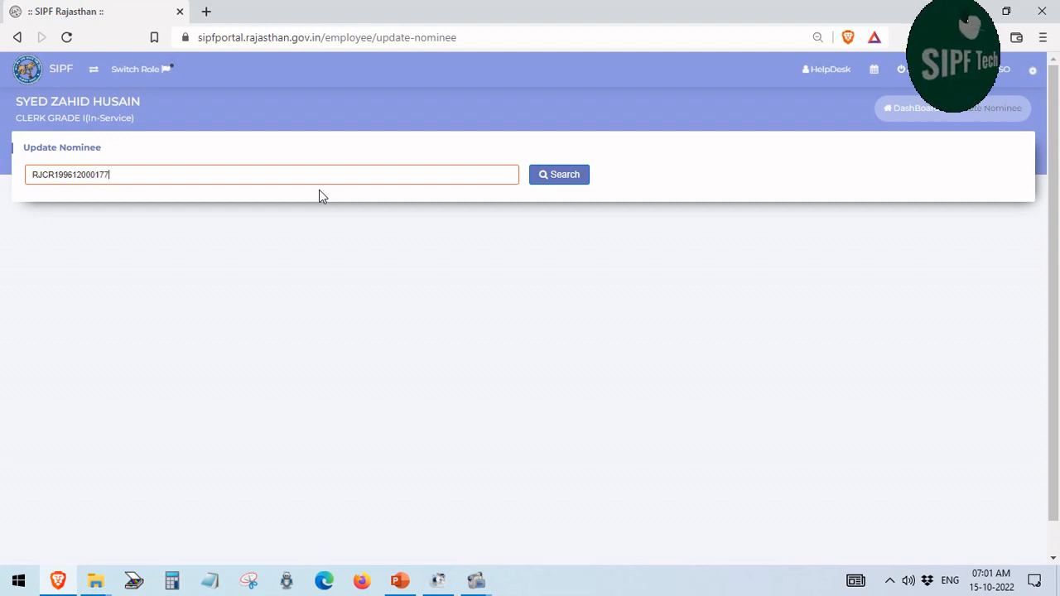
left_click_drag(132, 174, 4, 182)
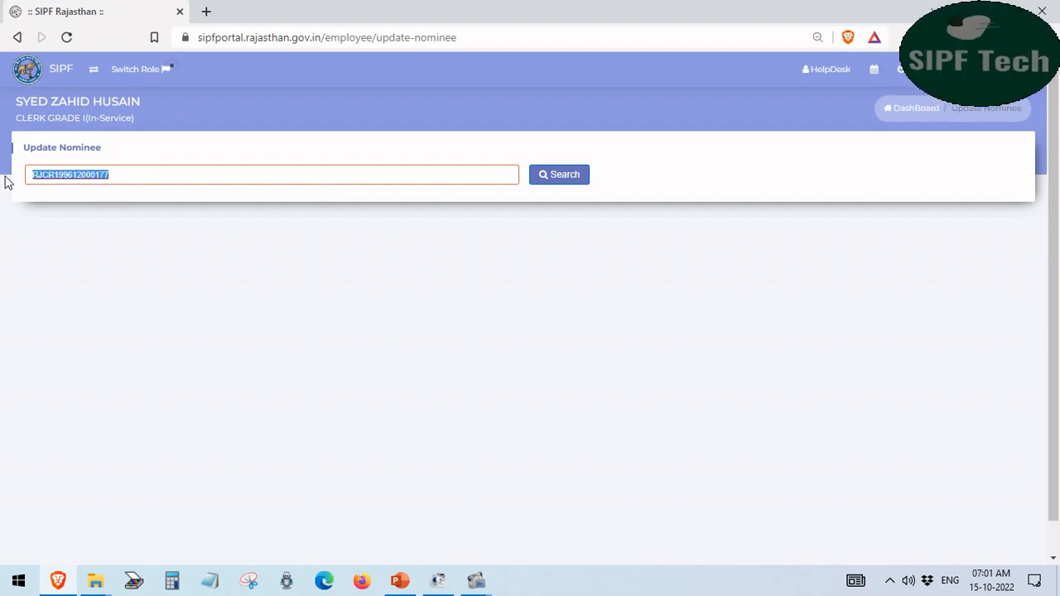
left_click(348, 246)
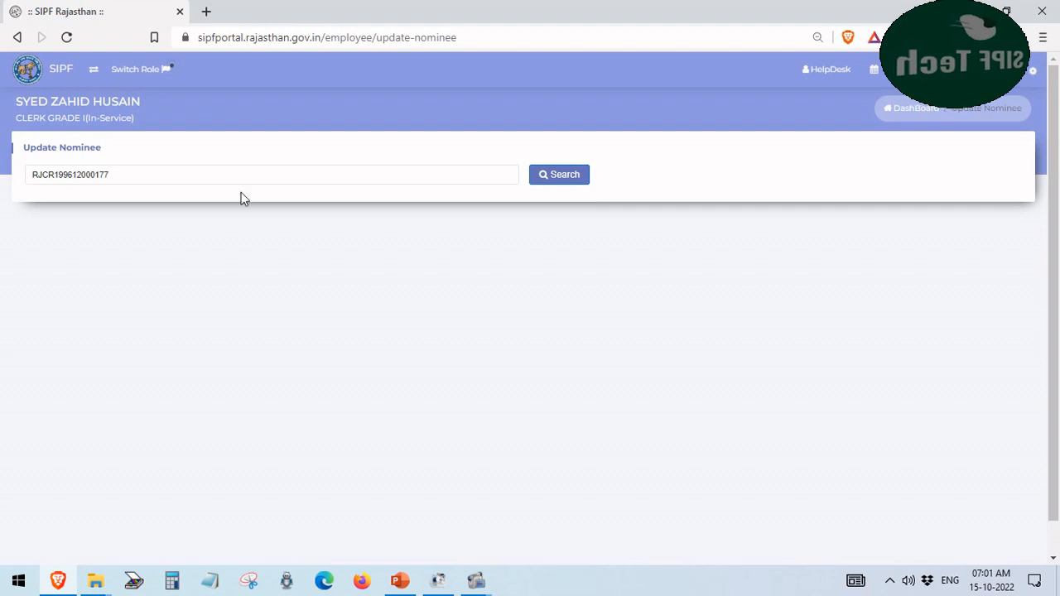
left_click(559, 176)
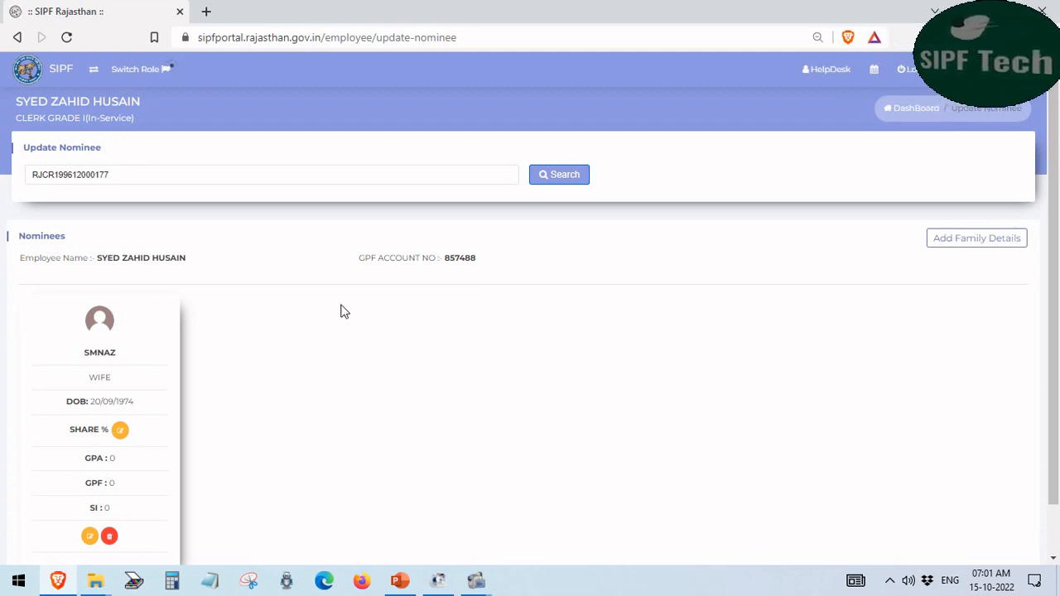
Start adding a family member, browsing the relationship and bank lists without choosing any
scroll(342, 309, "down", 1)
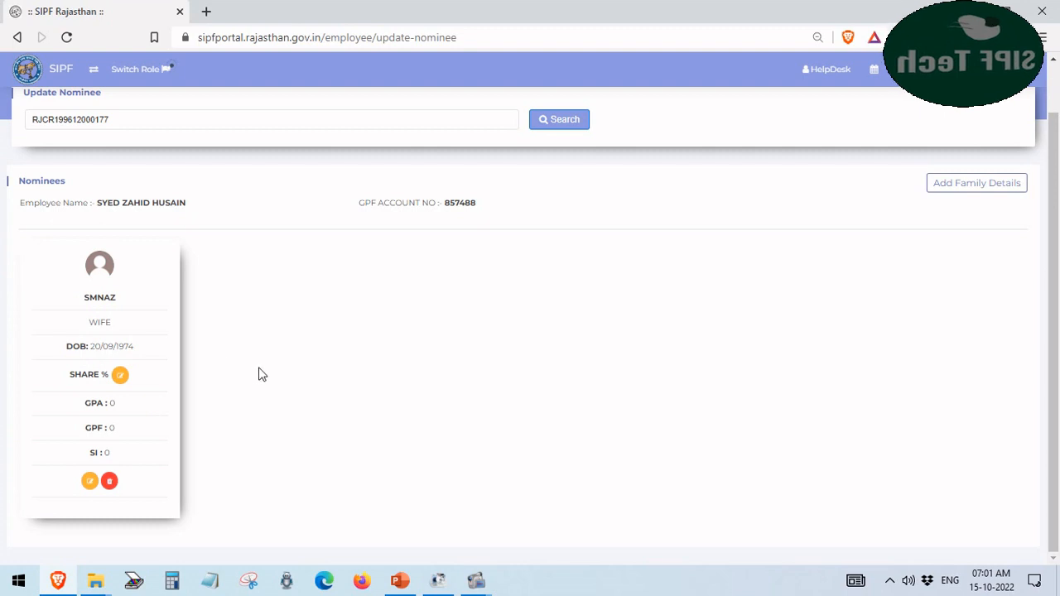
scroll(258, 375, "up", 1)
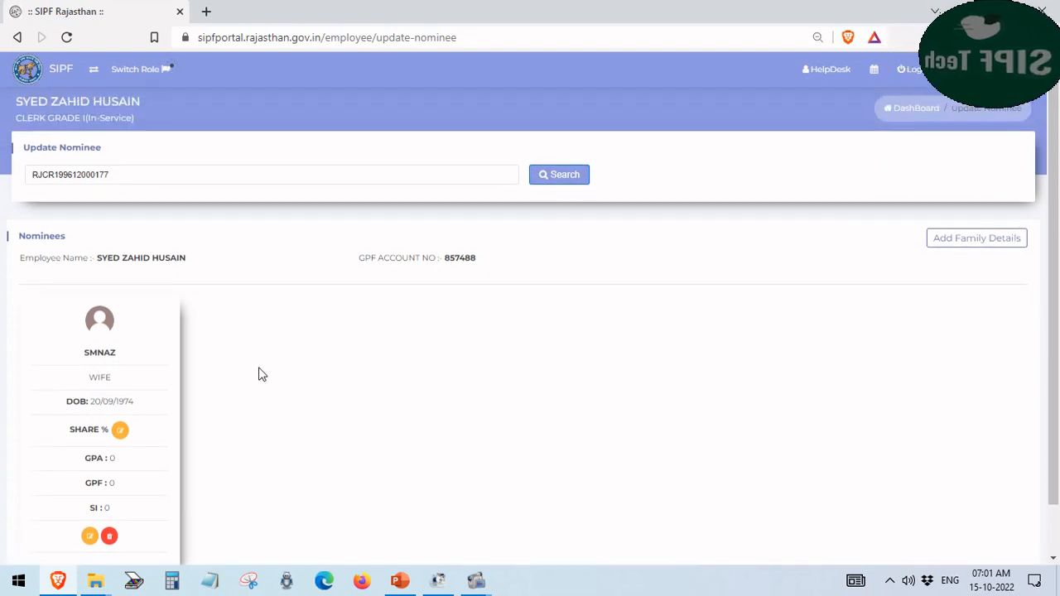
left_click(958, 240)
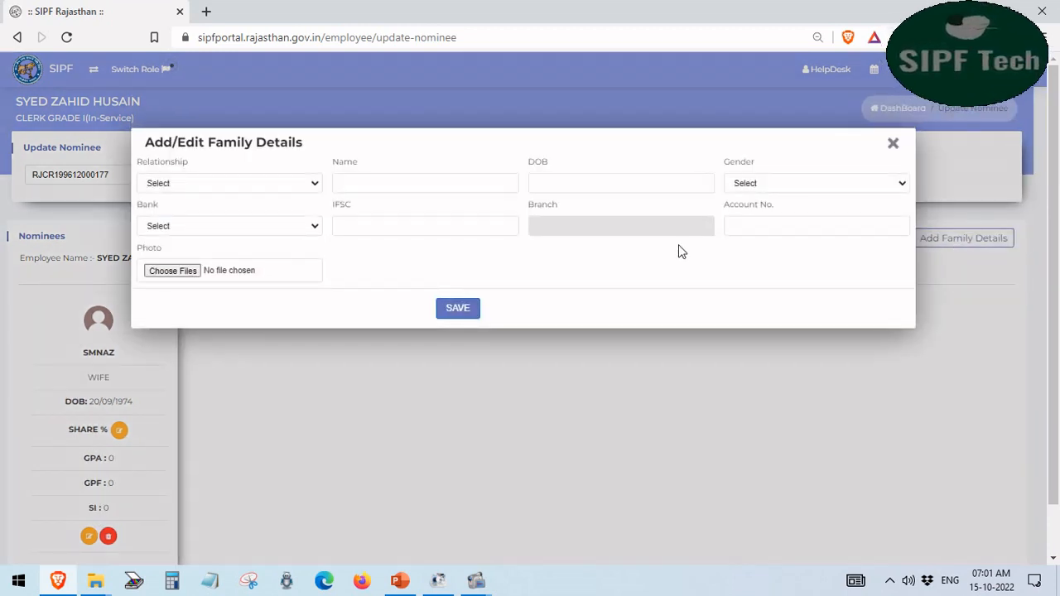
left_click(269, 186)
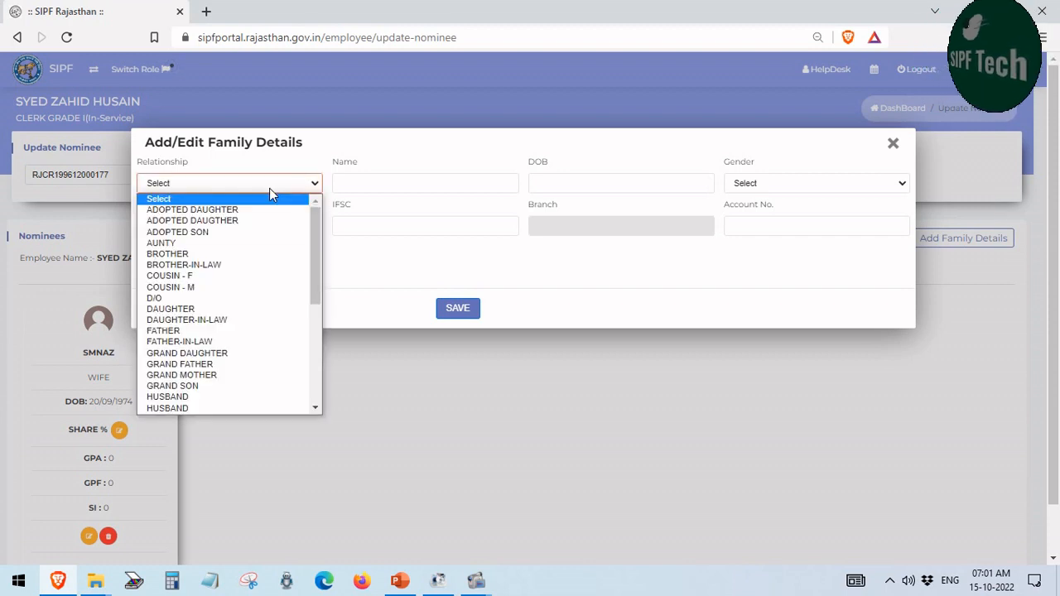
left_click(361, 162)
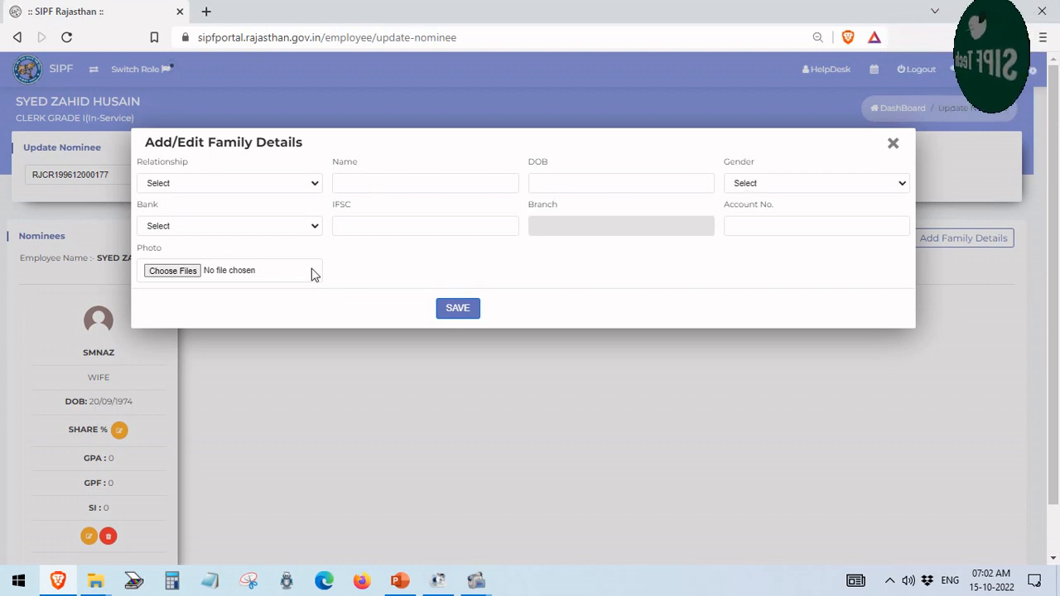
left_click(264, 235)
left_click(263, 234)
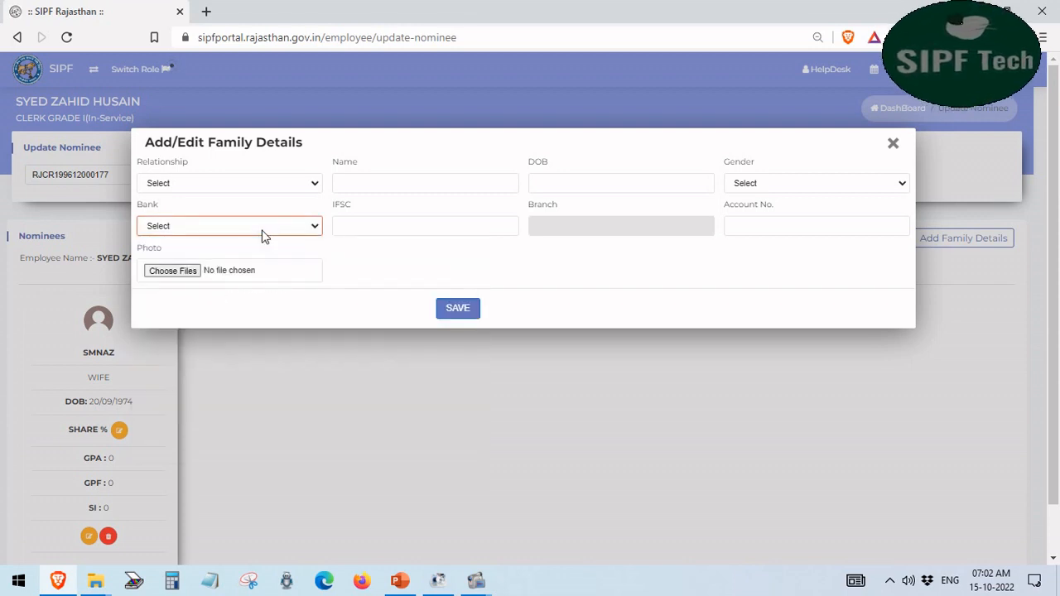
Dismiss the 'IFSC Code Invalid' error and close the Add/Edit Family Details form unsaved
left_click(355, 227)
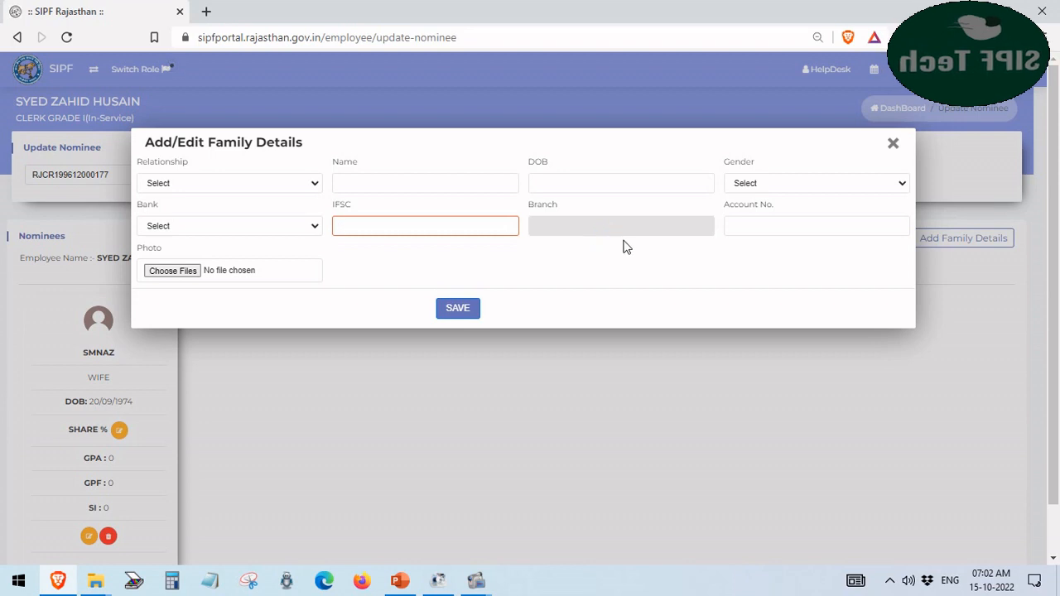
left_click(720, 219)
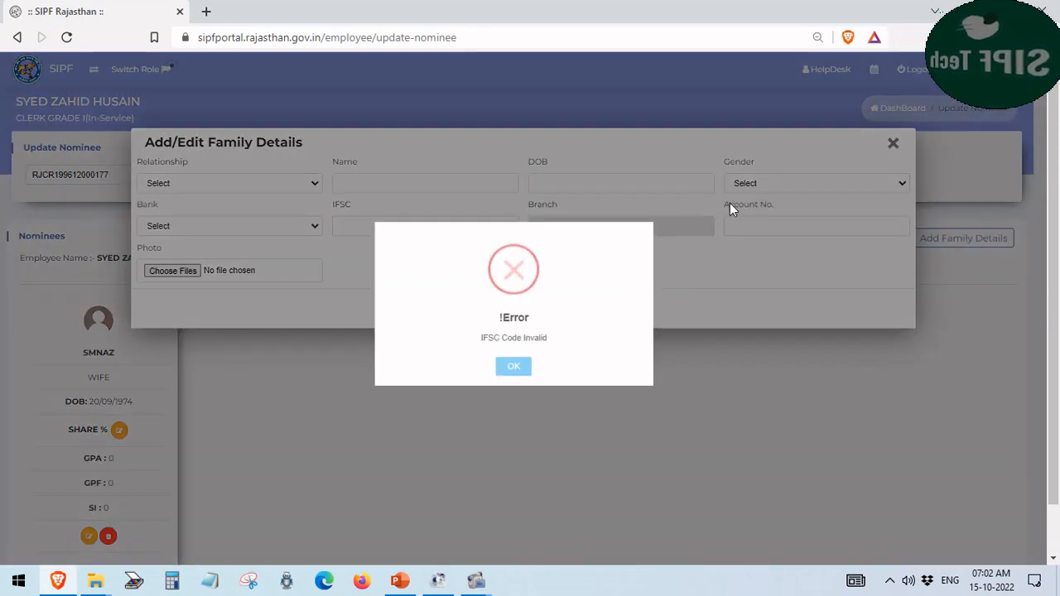
left_click(515, 369)
left_click_drag(803, 214, 717, 212)
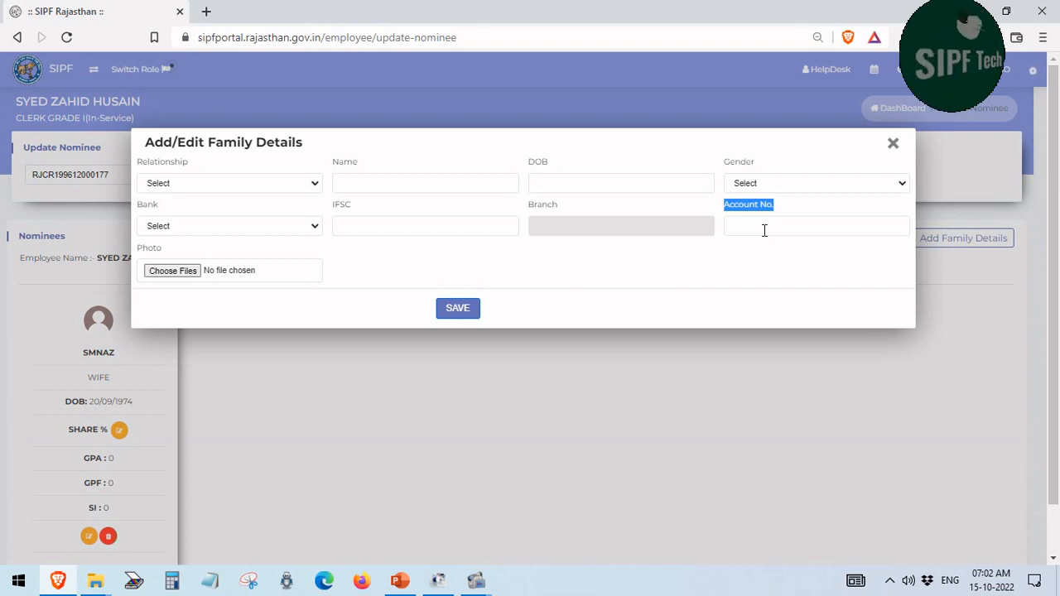
left_click(892, 145)
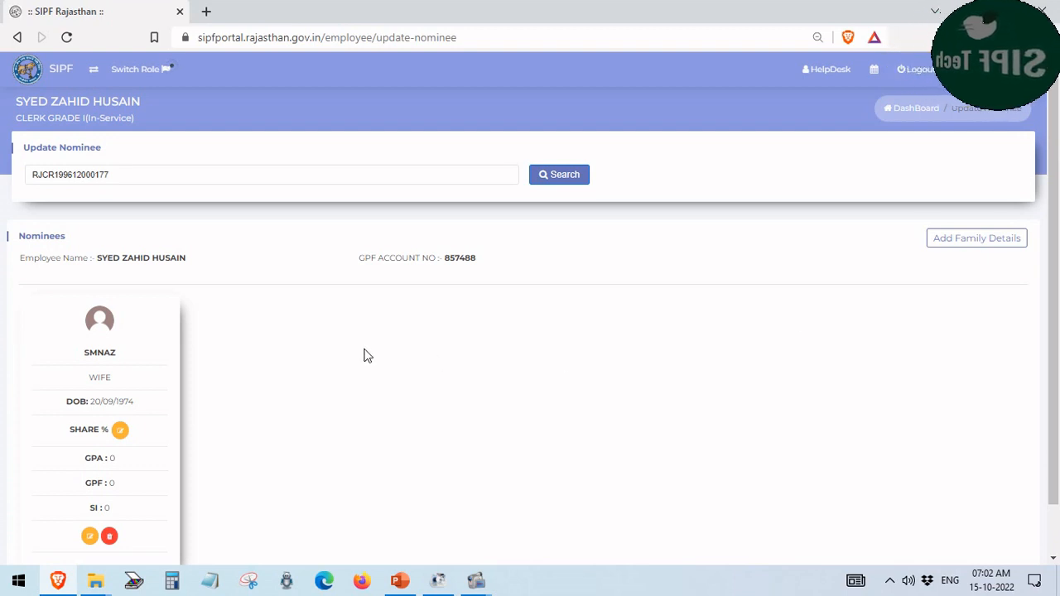
Open the SHARE % editor for the wife nominee
scroll(367, 354, "down", 1)
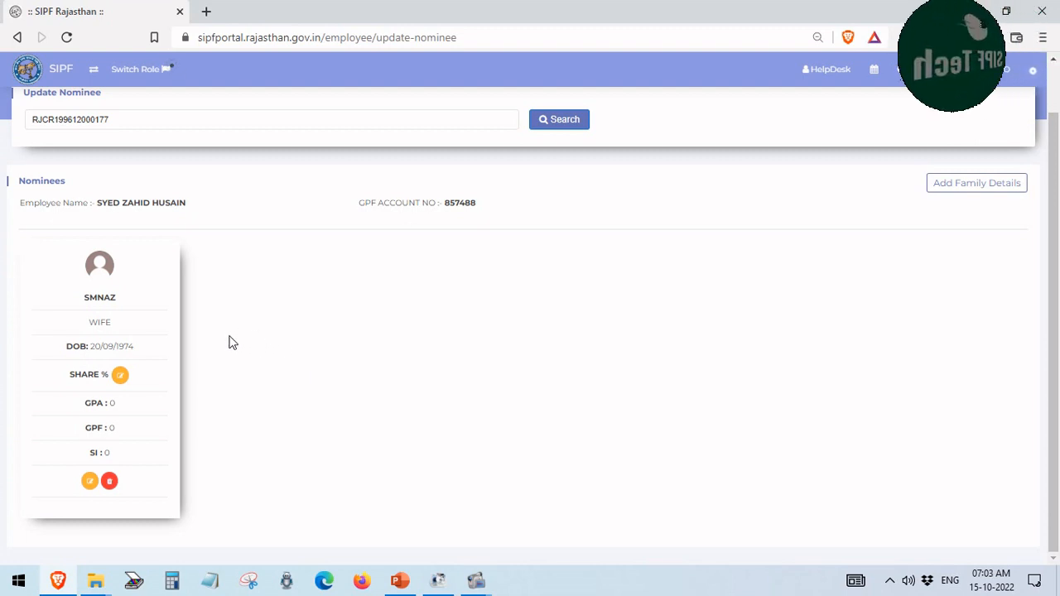
left_click_drag(69, 374, 87, 375)
left_click(82, 374)
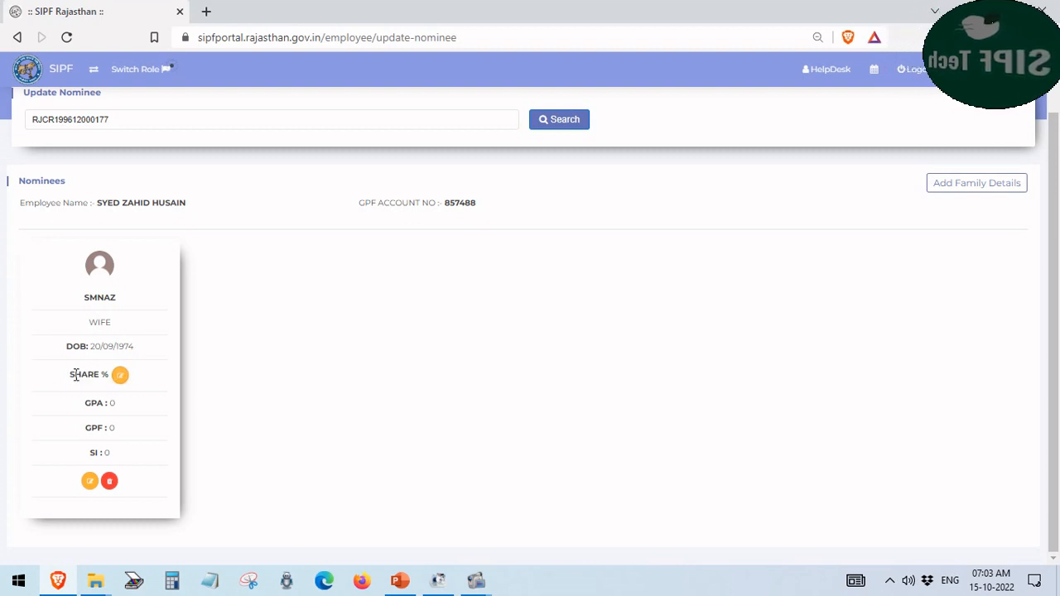
left_click_drag(74, 375, 125, 384)
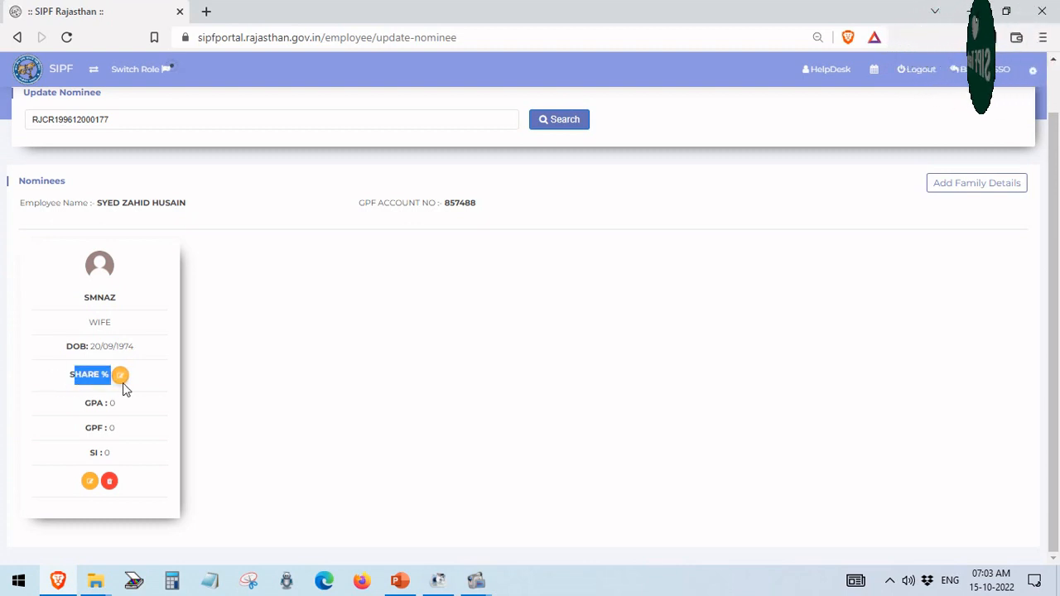
left_click(142, 382)
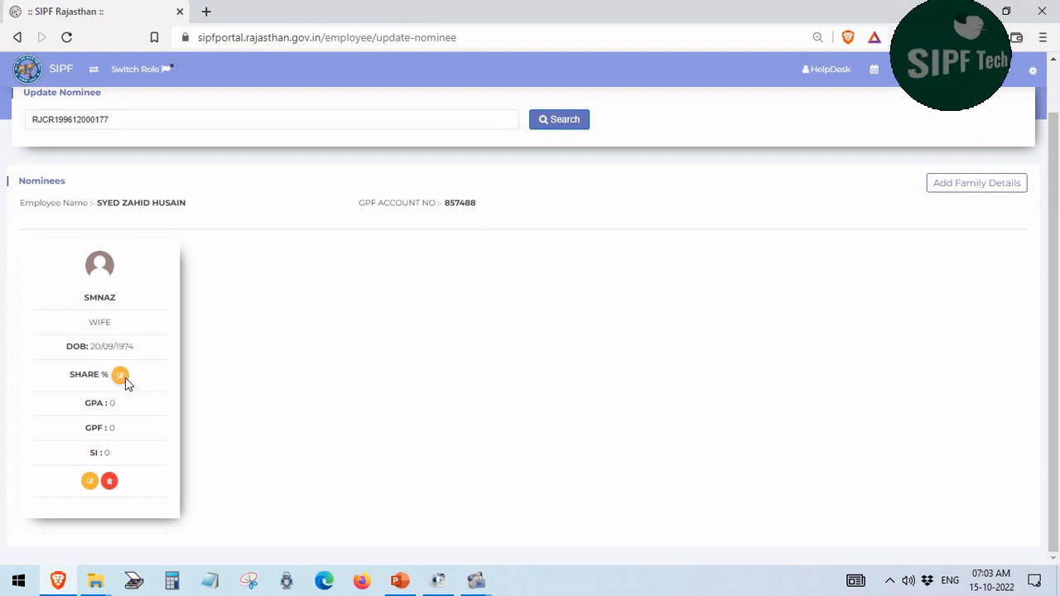
left_click(125, 377)
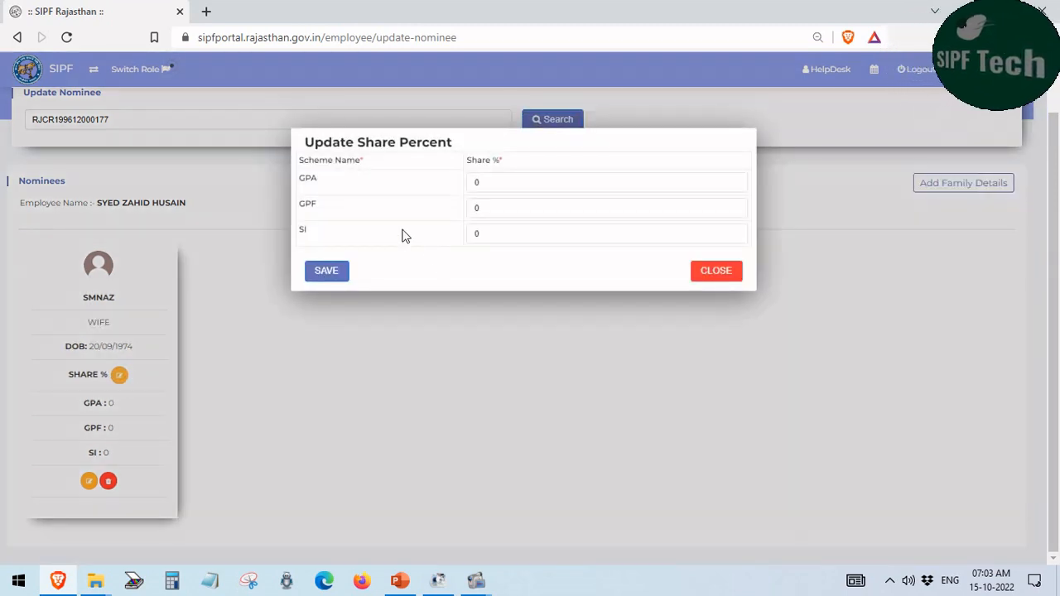
Replace the GPF and SI share values of 0 with 100
left_click_drag(323, 203, 299, 206)
left_click(323, 206)
left_click(497, 206)
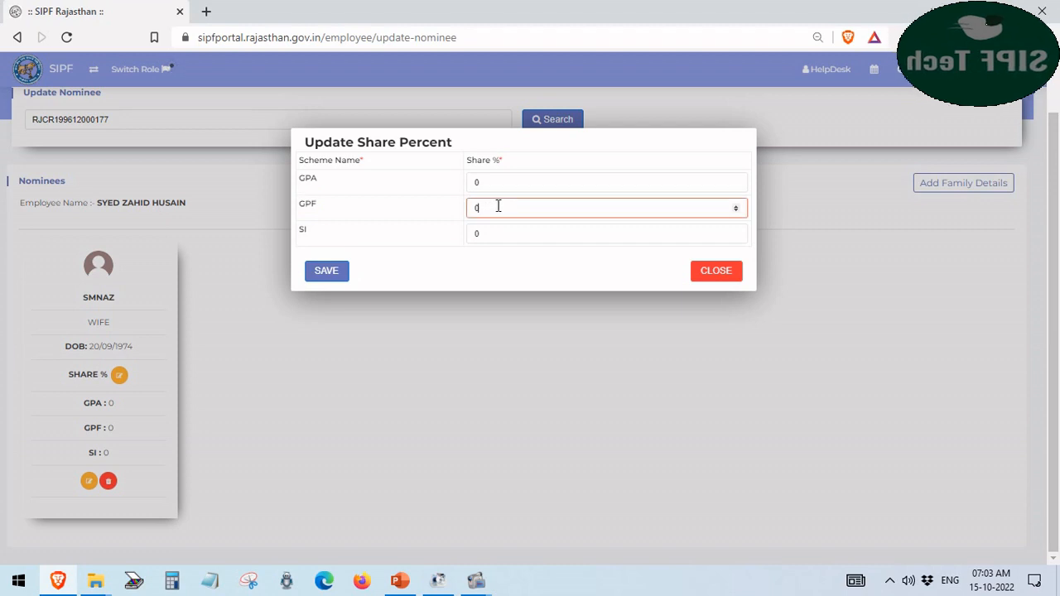
left_click_drag(499, 206, 468, 209)
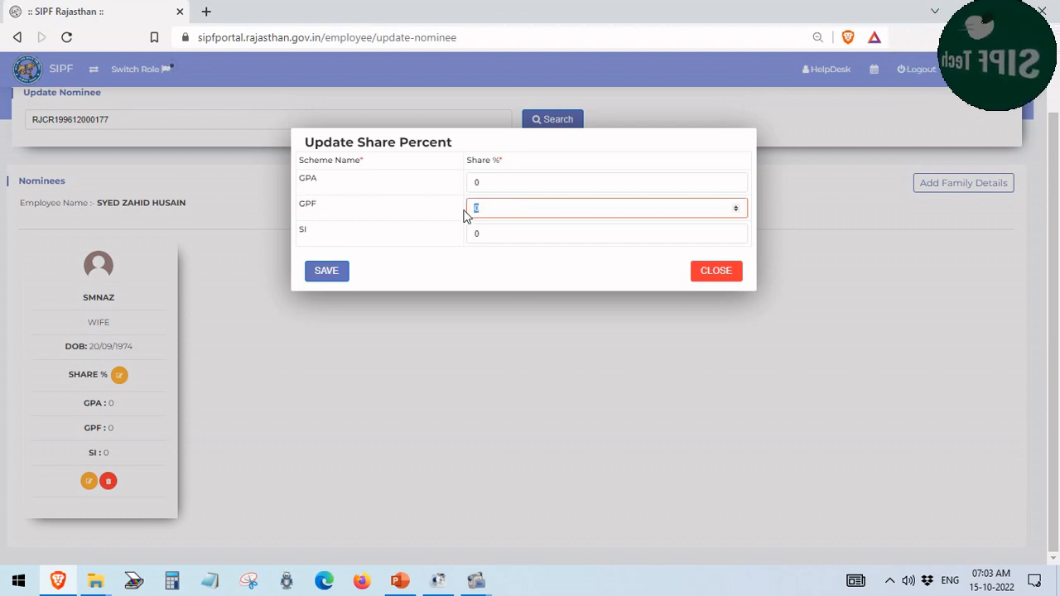
type("100")
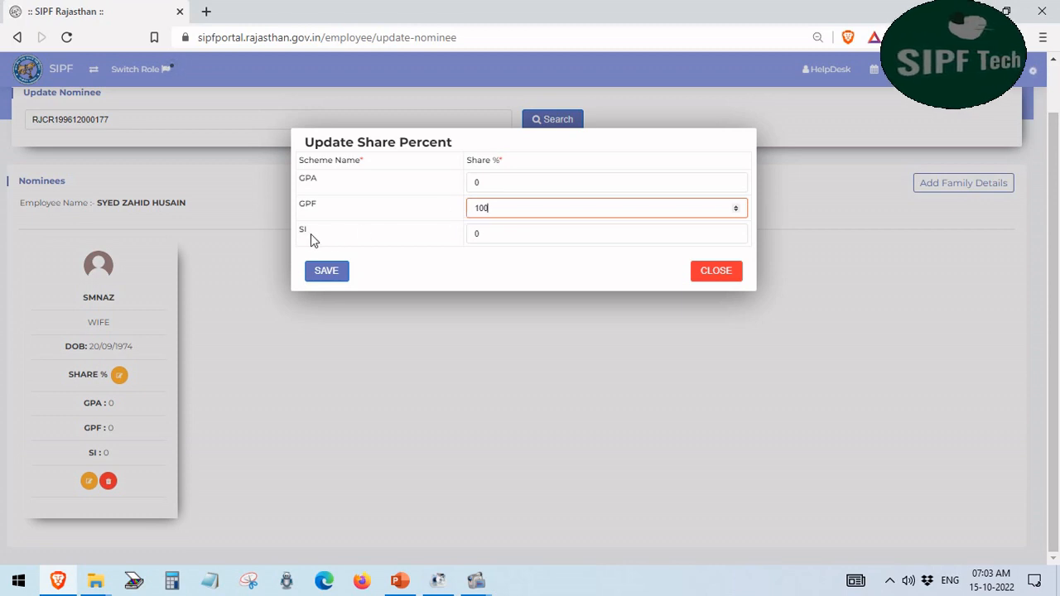
left_click_drag(310, 234, 296, 234)
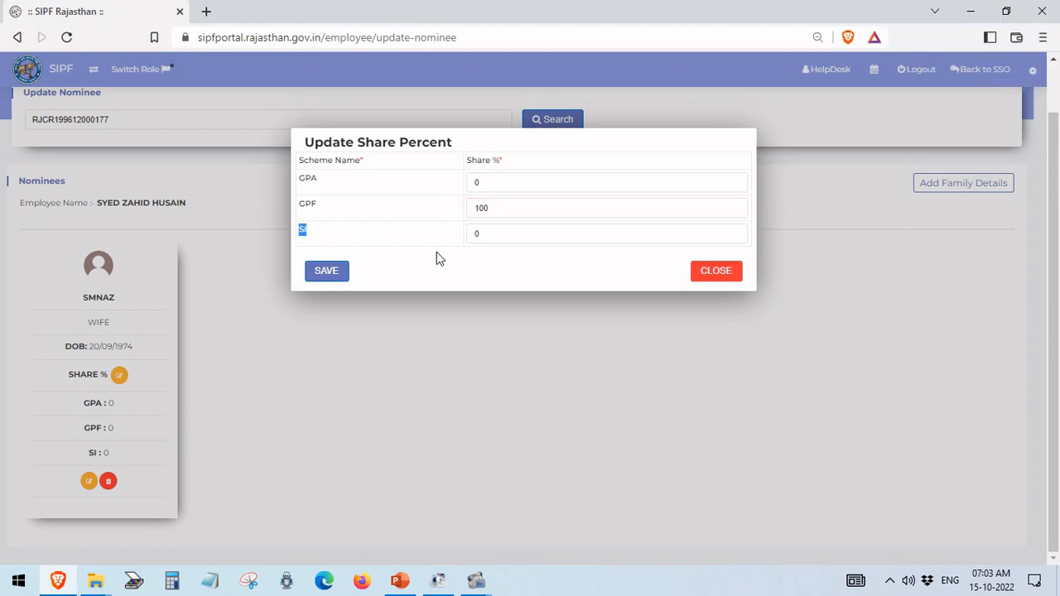
left_click(487, 234)
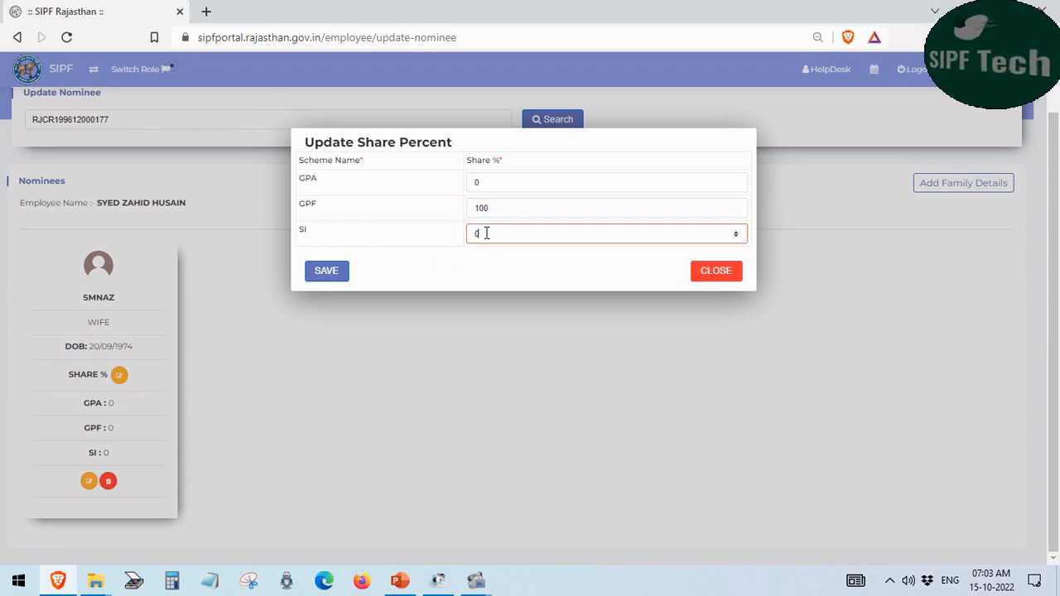
left_click_drag(487, 234, 471, 233)
type("100")
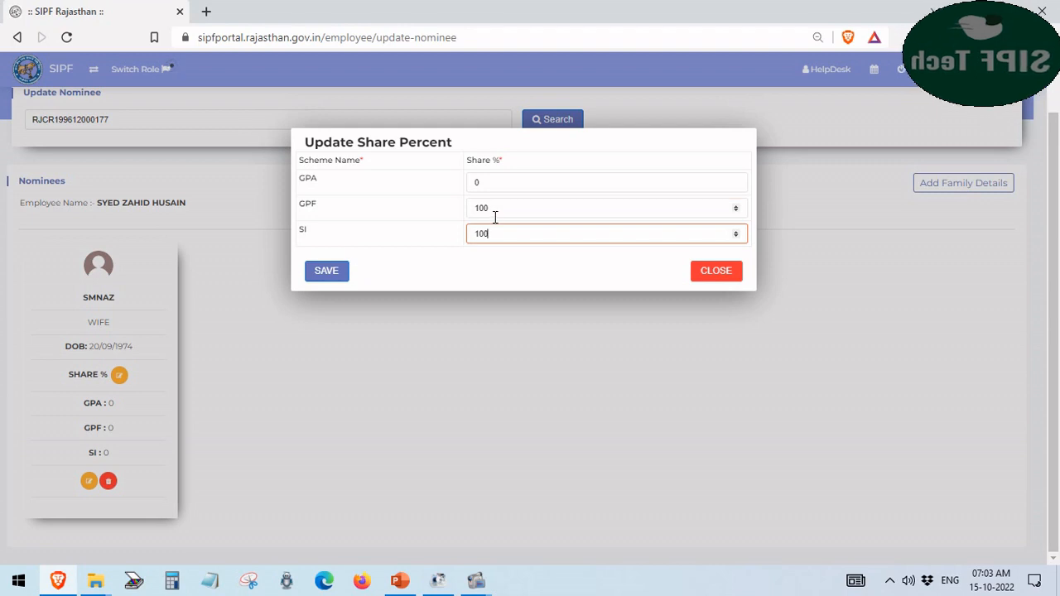
Save the shares, confirm the success message, and check the card shows GPF 100 and SI 100
left_click_drag(500, 210, 464, 212)
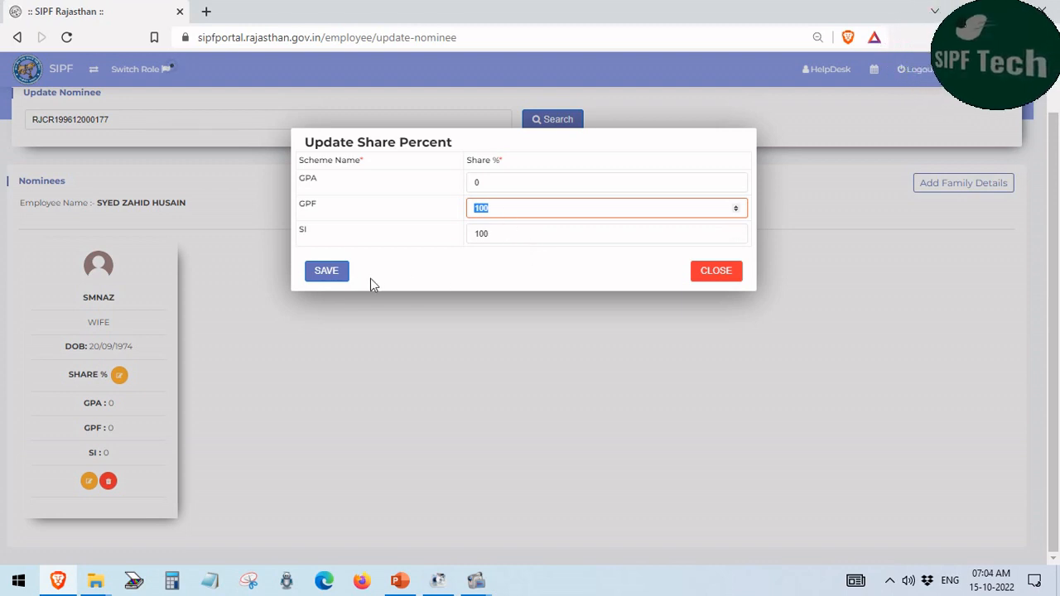
left_click(451, 269)
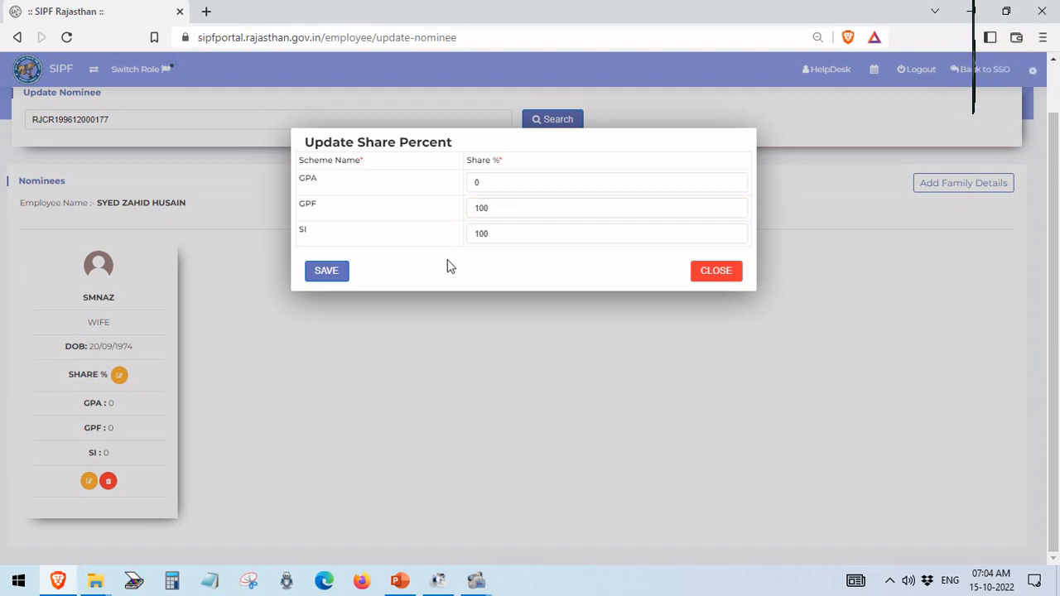
left_click(330, 277)
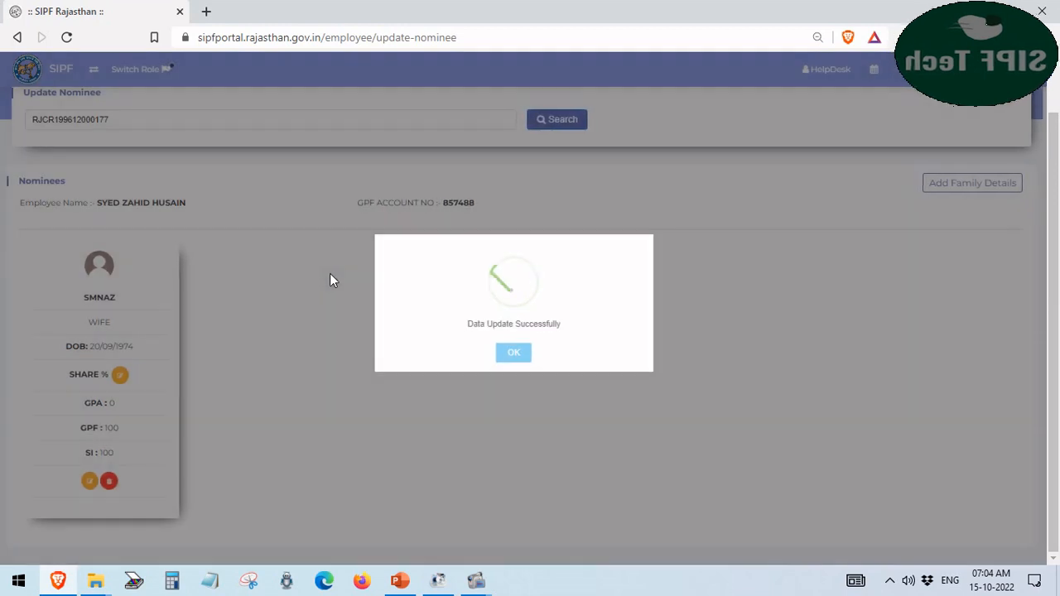
left_click(511, 356)
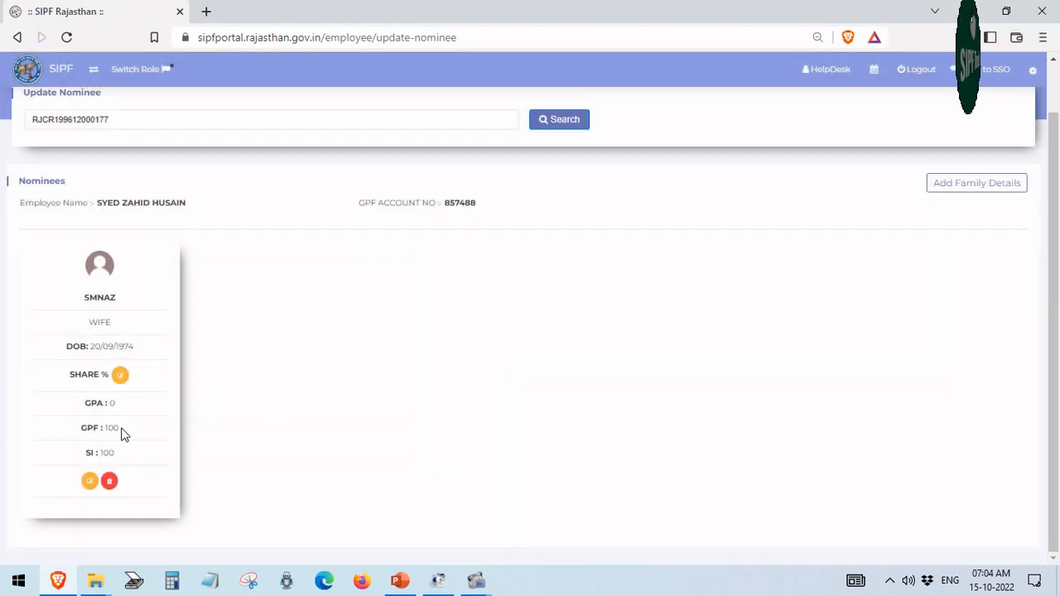
left_click_drag(122, 434, 82, 439)
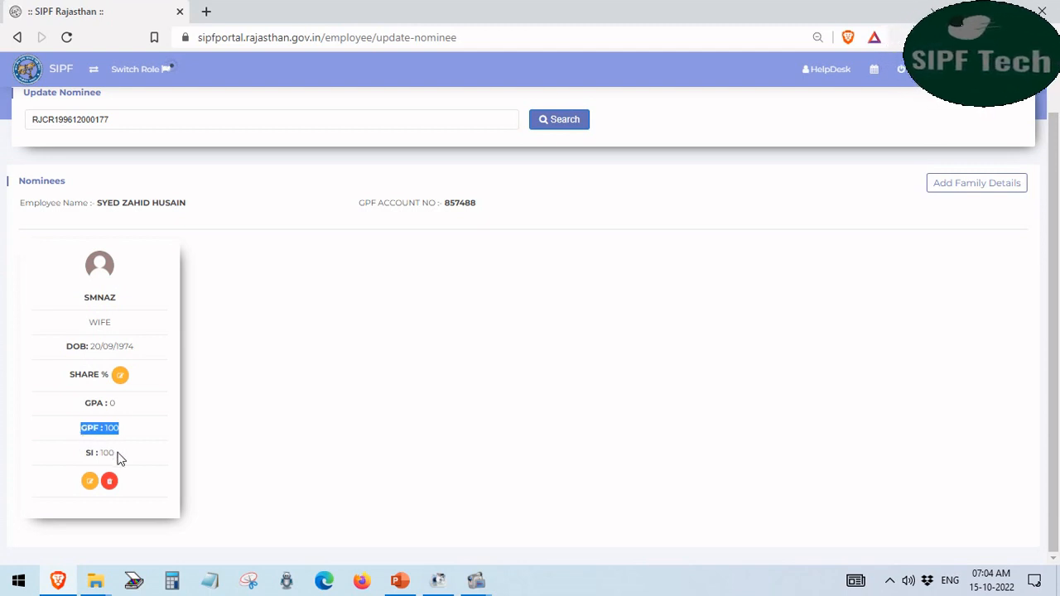
left_click_drag(121, 456, 87, 462)
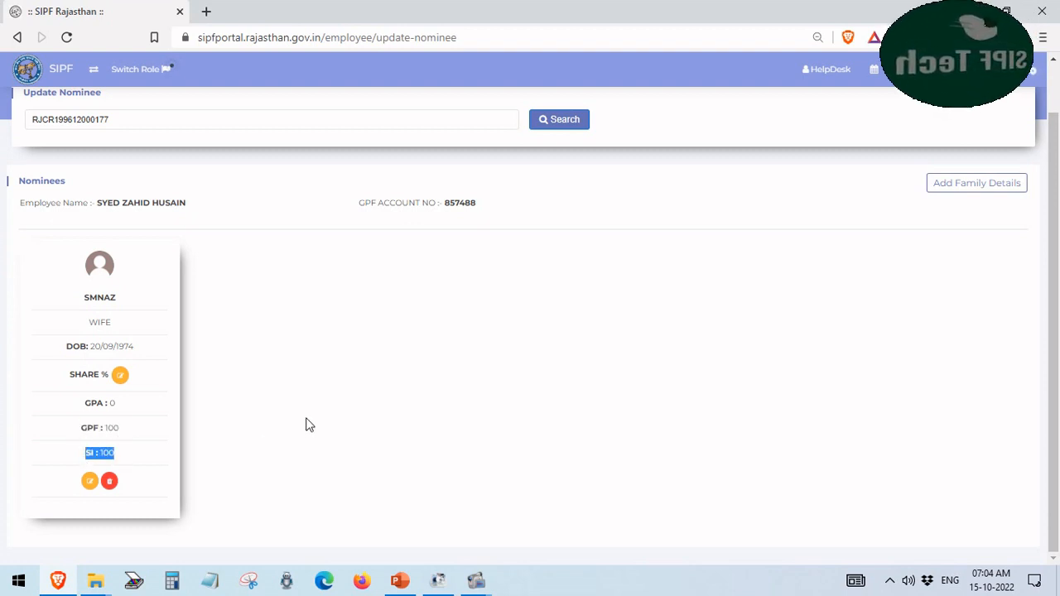
scroll(306, 424, "up", 1)
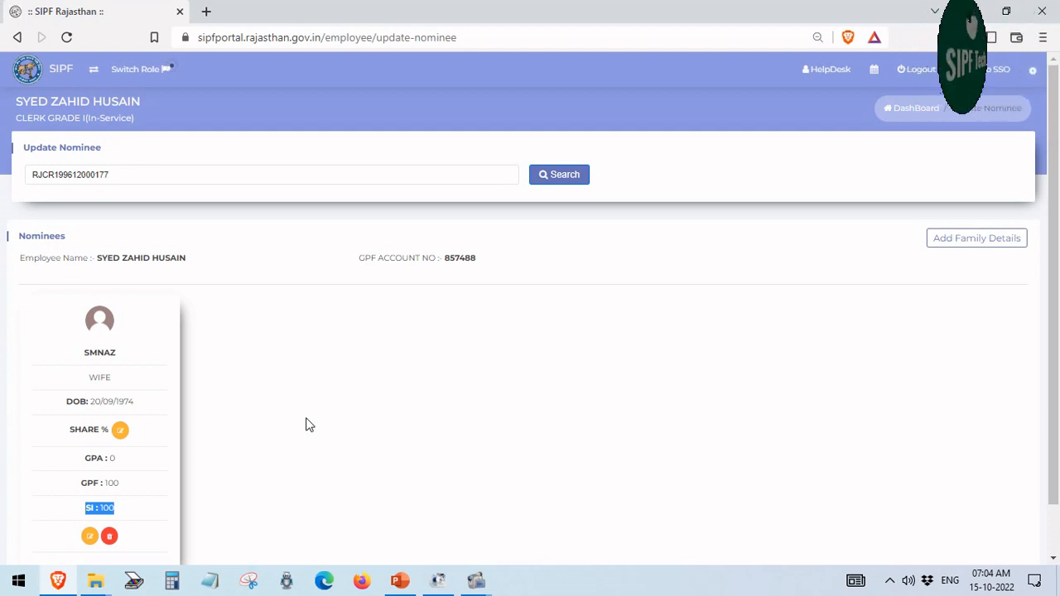
Return to the dashboard and open the GPF Death Claim application page
left_click(16, 39)
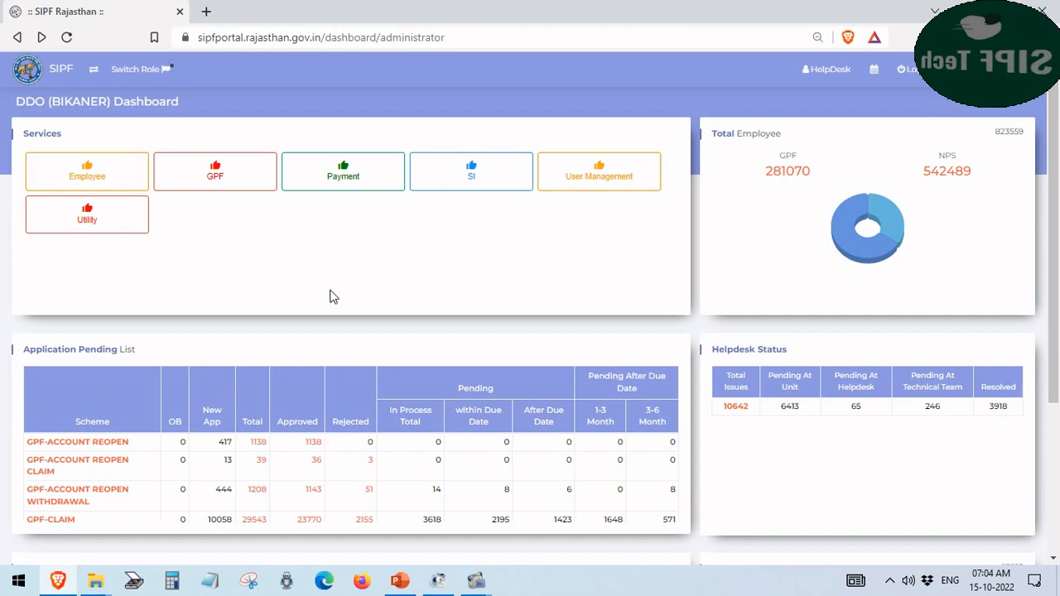
left_click(217, 183)
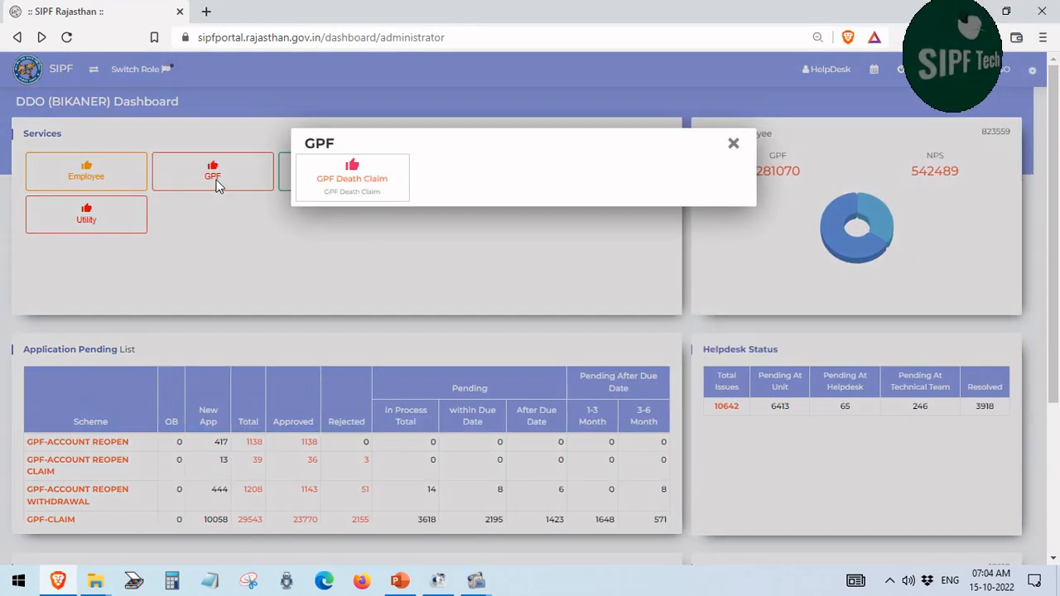
left_click(351, 179)
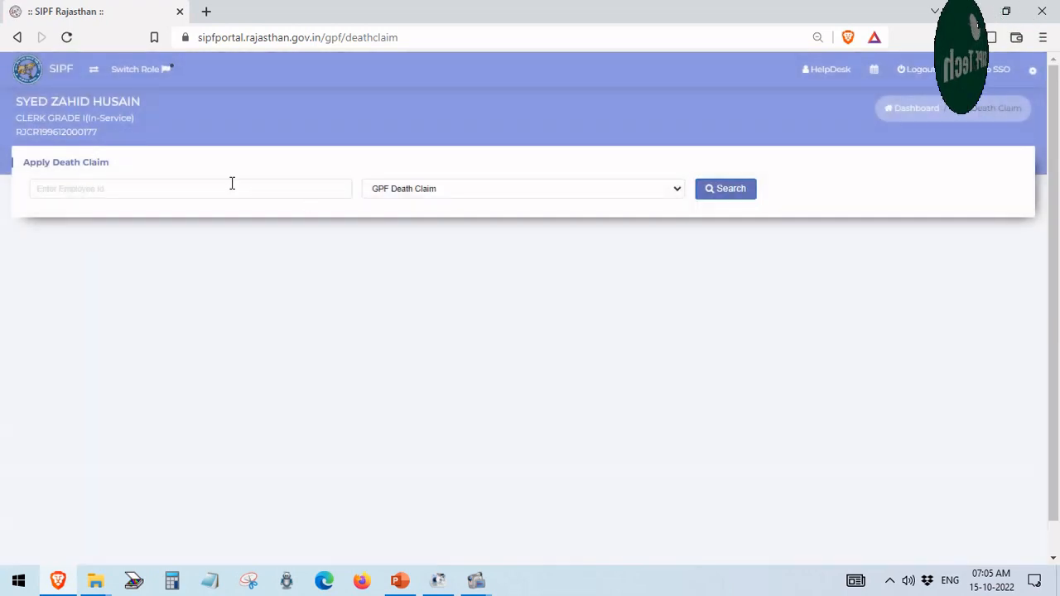
Paste the employee's ID into the Employee Id field
left_click(232, 184)
right_click(230, 190)
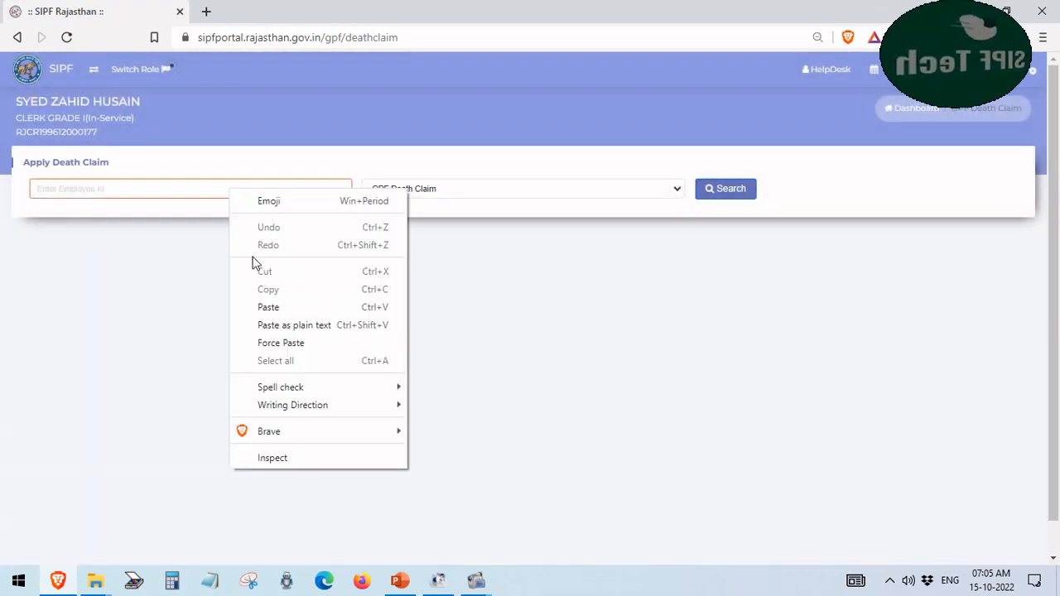
left_click(259, 307)
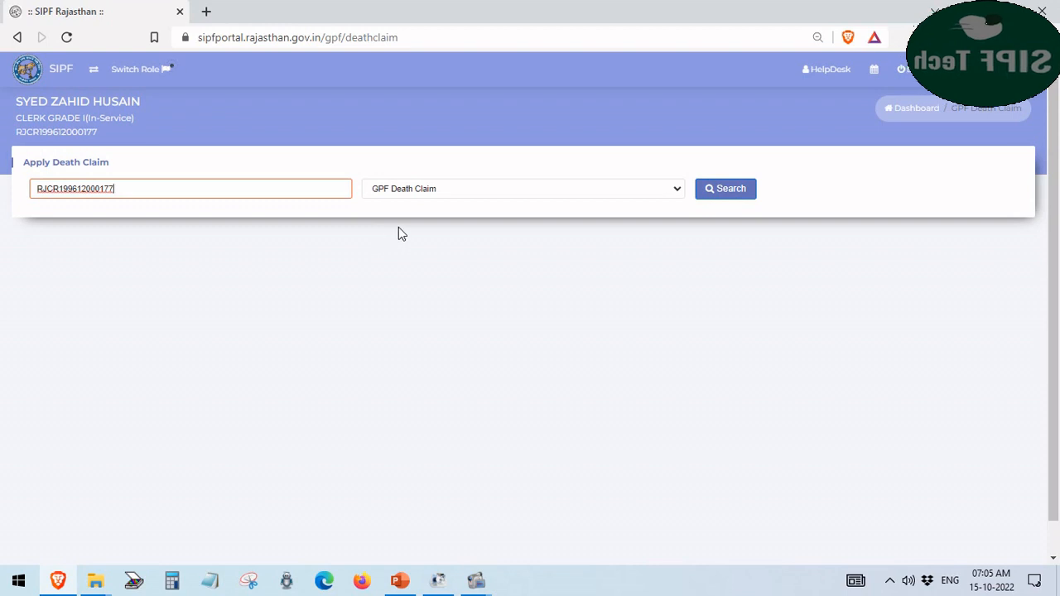
Search the GPF death claim and review the 100% wife nominee, required documents and 68615 claim amount
left_click(726, 192)
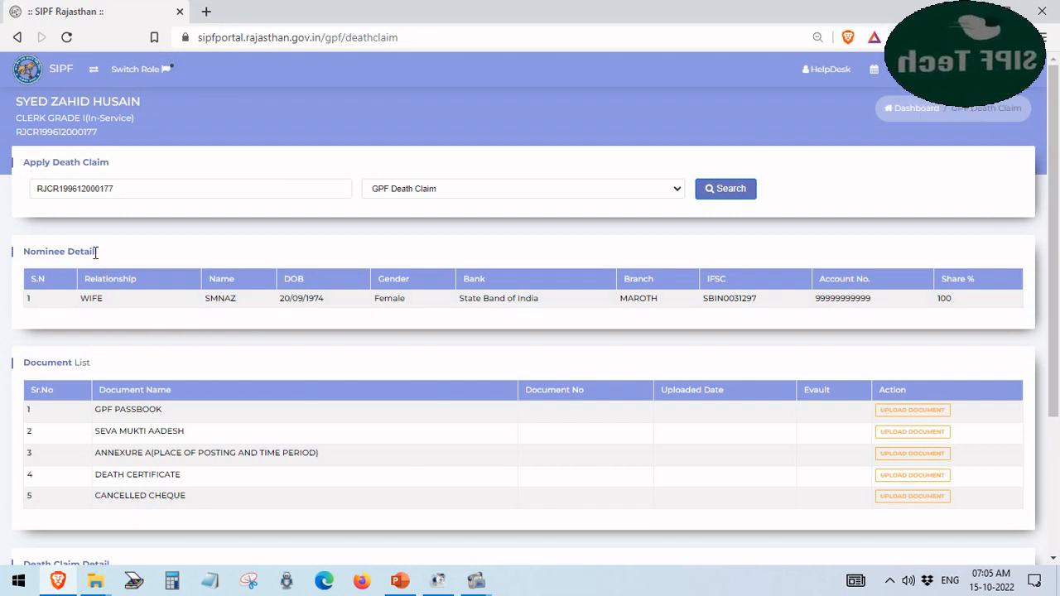
left_click_drag(98, 251, 13, 252)
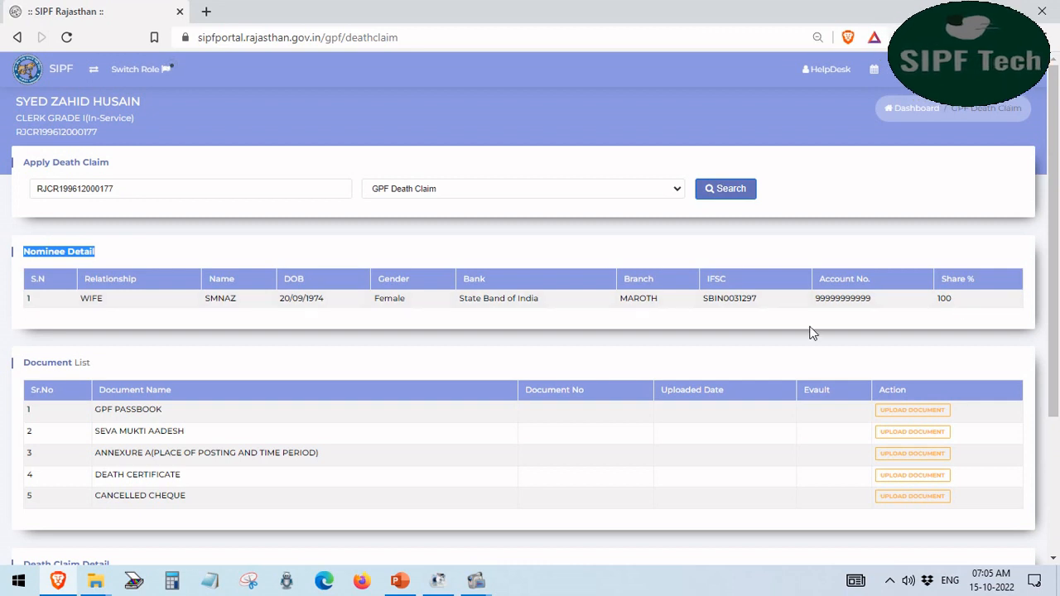
scroll(714, 330, "down", 2)
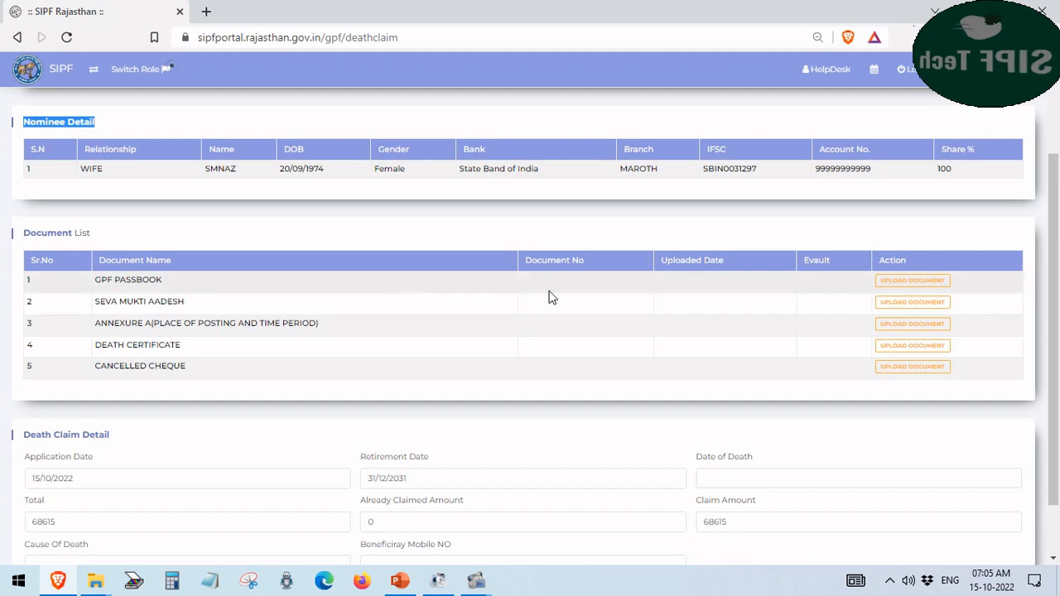
double_click(882, 262)
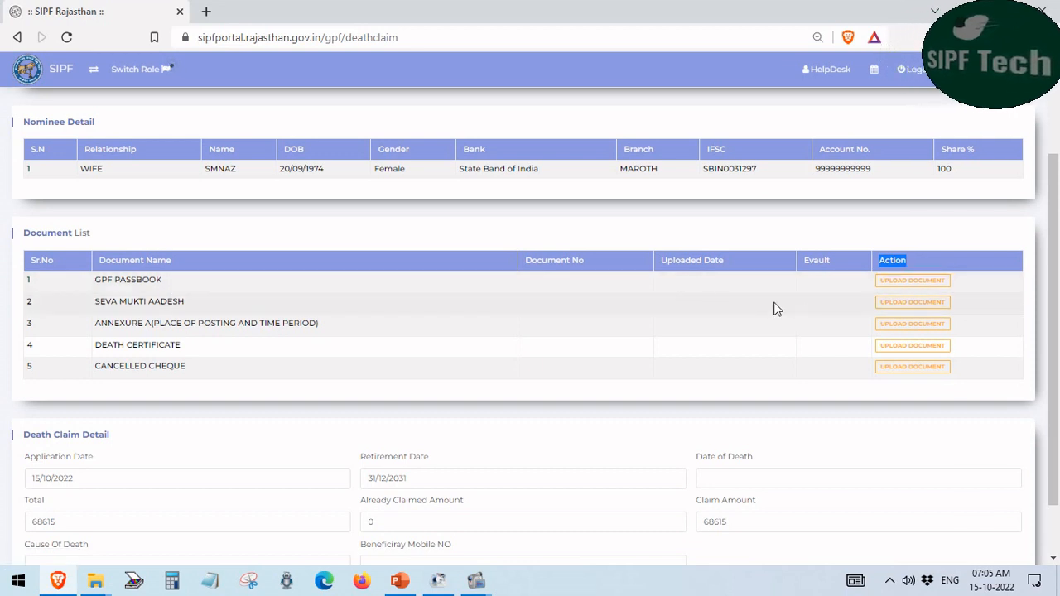
left_click(903, 282)
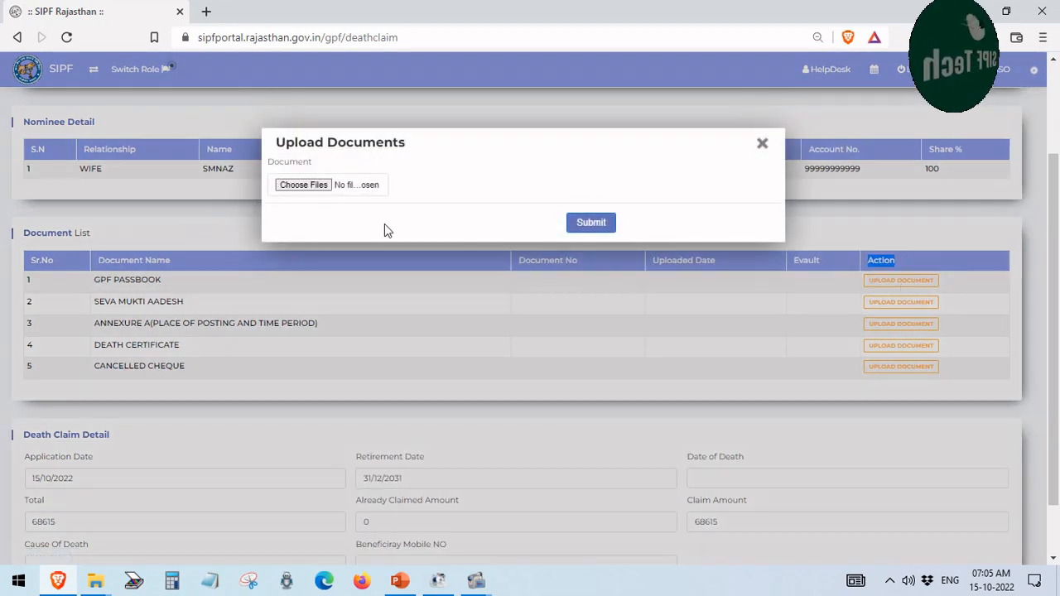
left_click(307, 186)
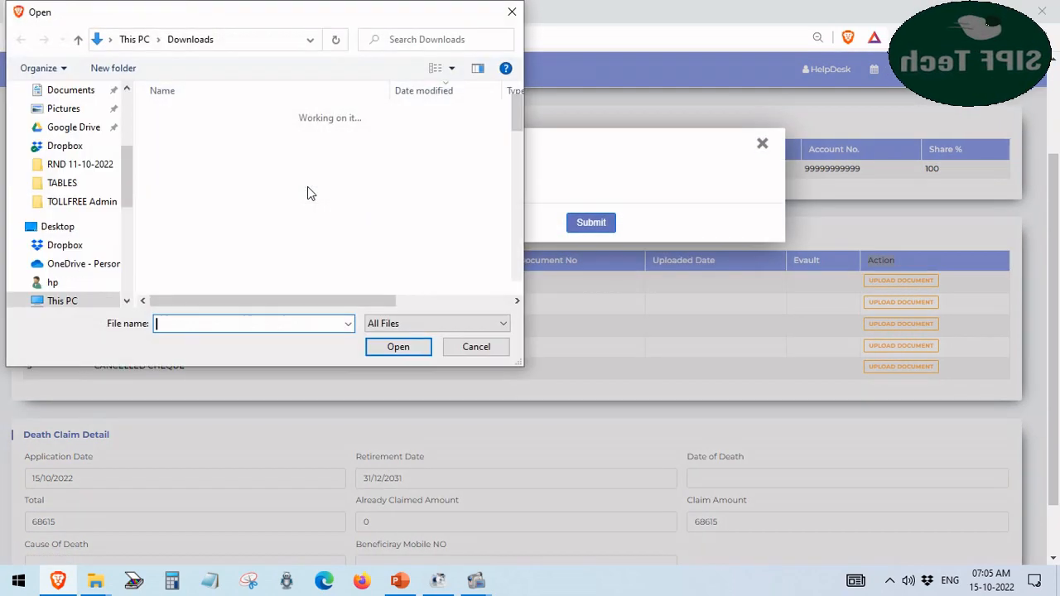
left_click(478, 348)
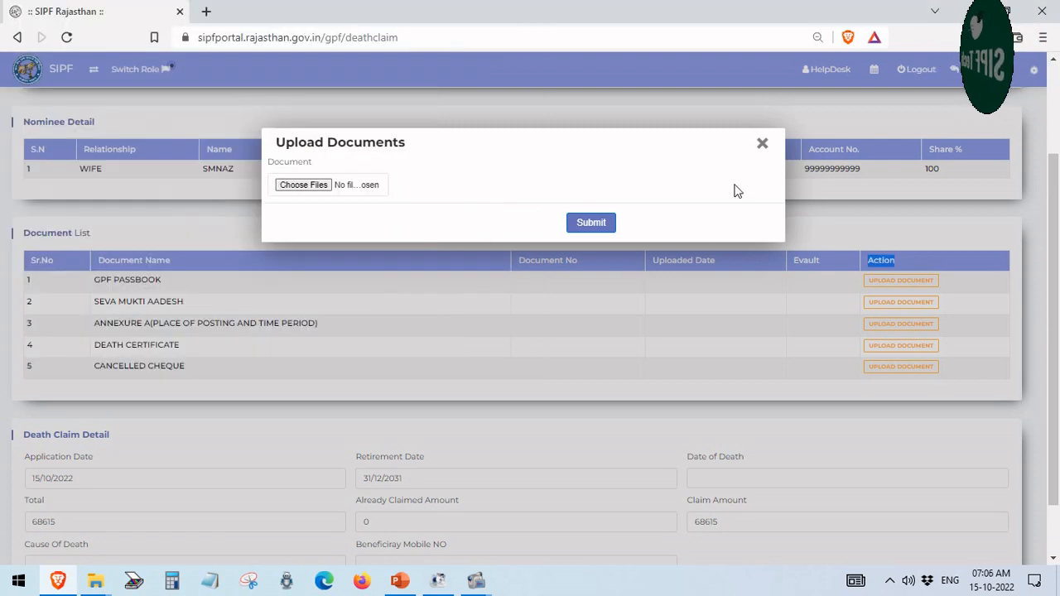
left_click(762, 144)
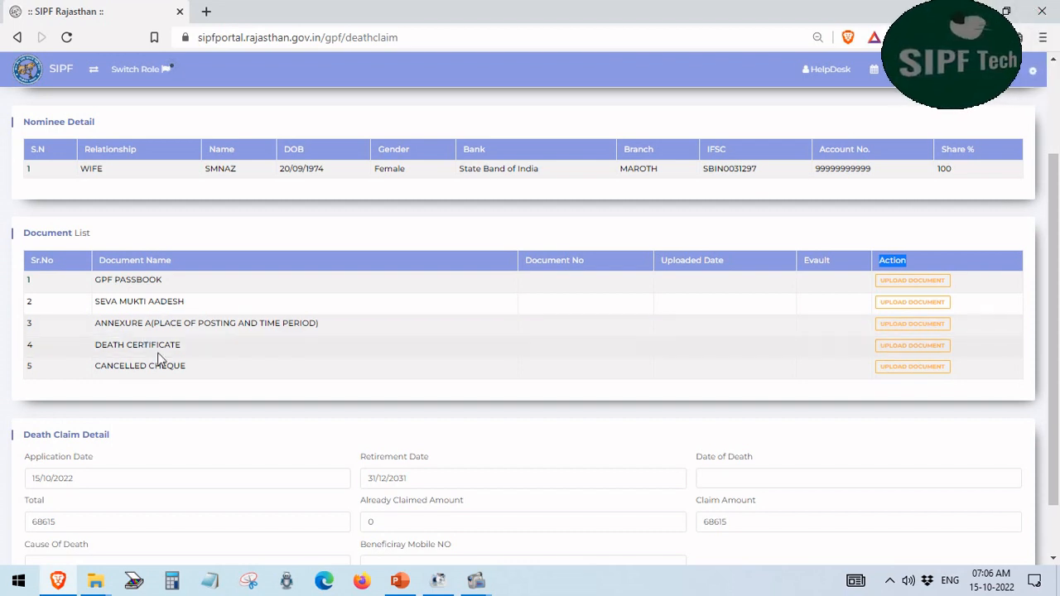
left_click_drag(180, 350, 91, 355)
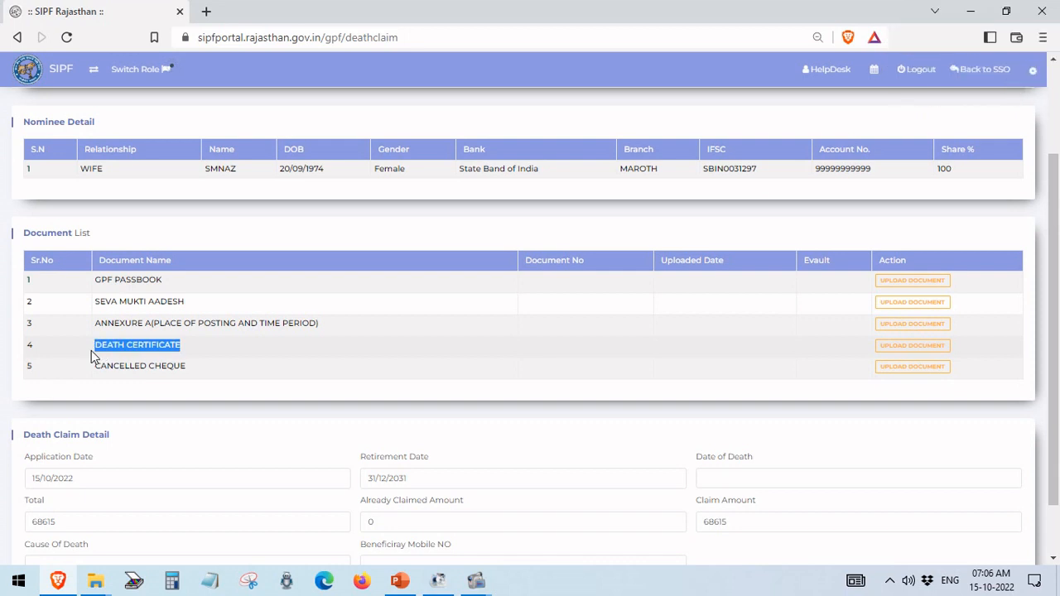
left_click(187, 372)
left_click_drag(187, 372, 96, 366)
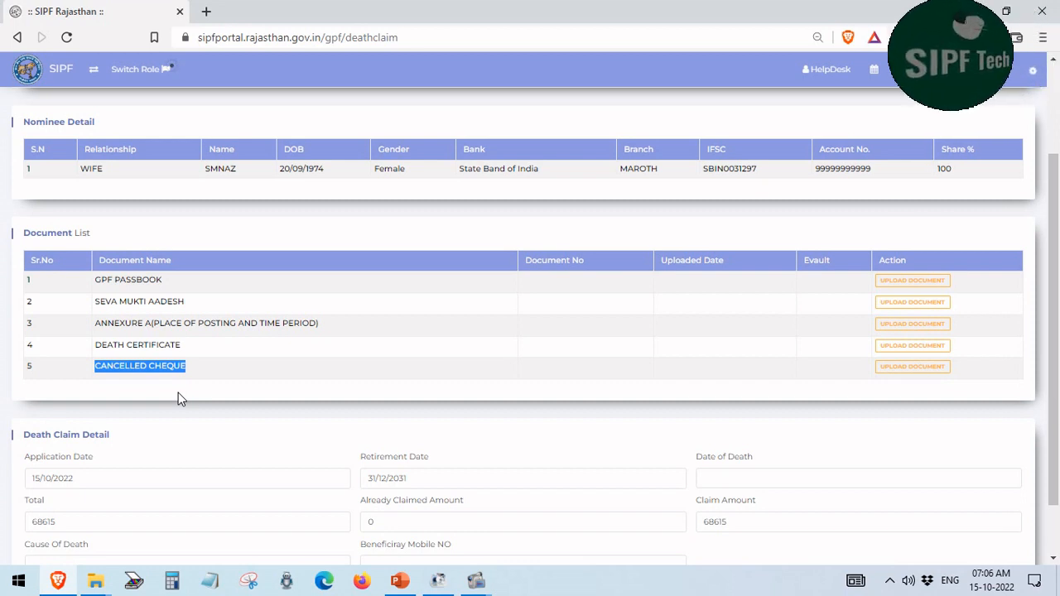
left_click(223, 408)
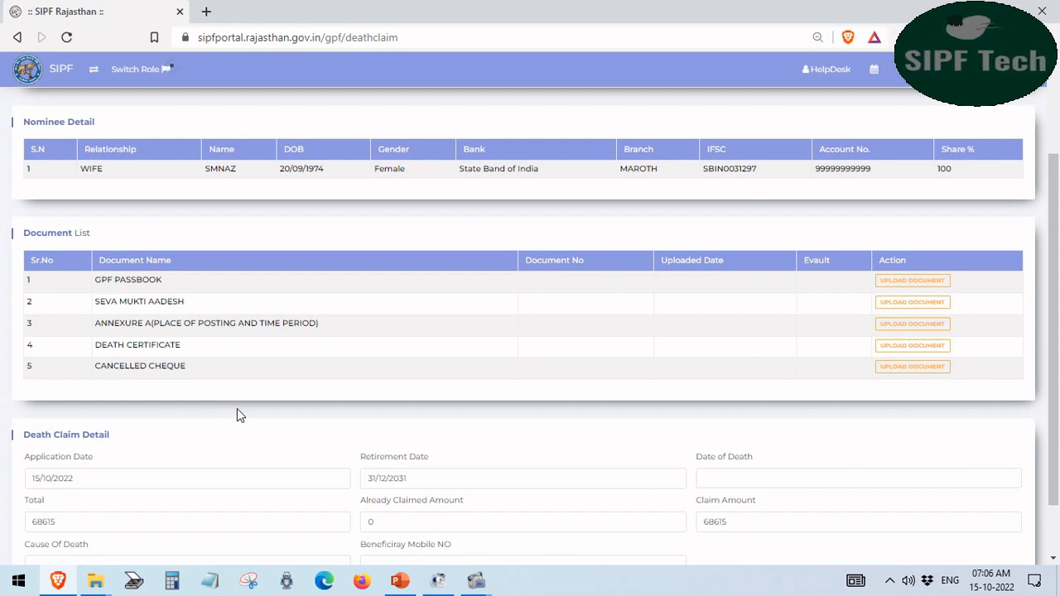
scroll(237, 408, "down", 1)
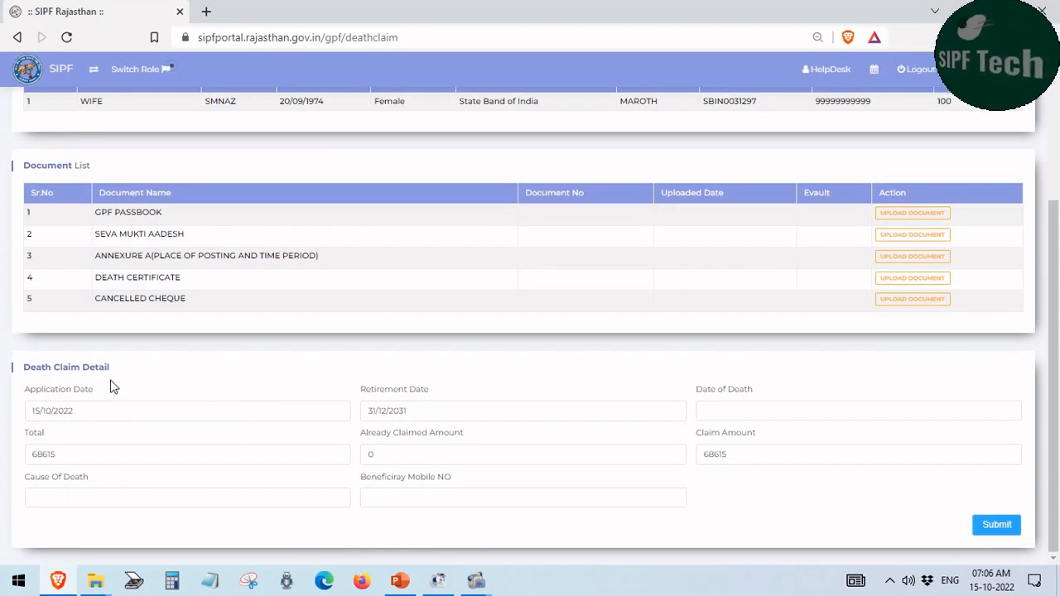
left_click_drag(117, 367, 18, 372)
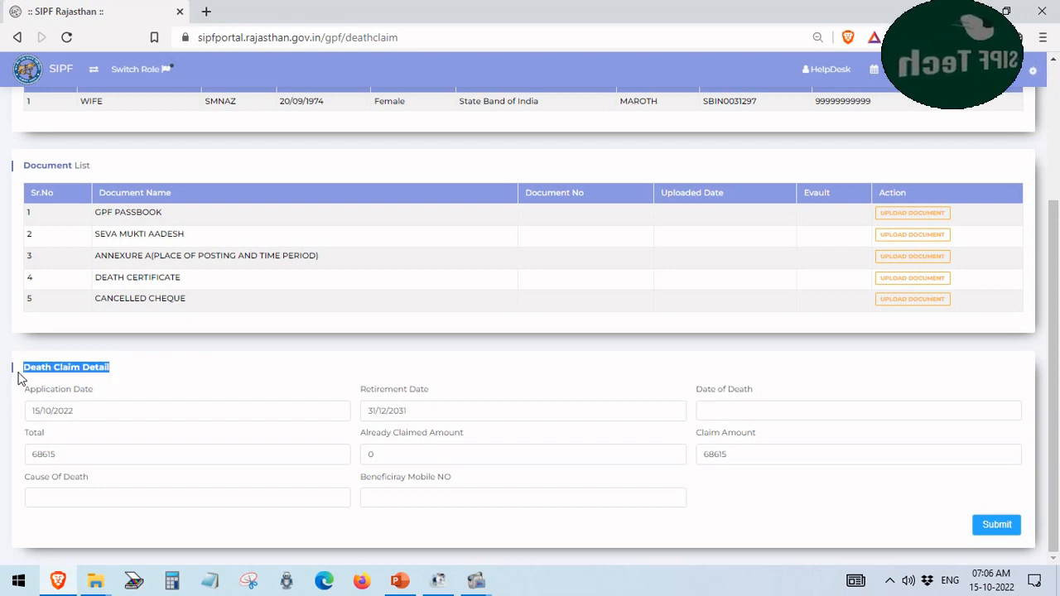
left_click(202, 388)
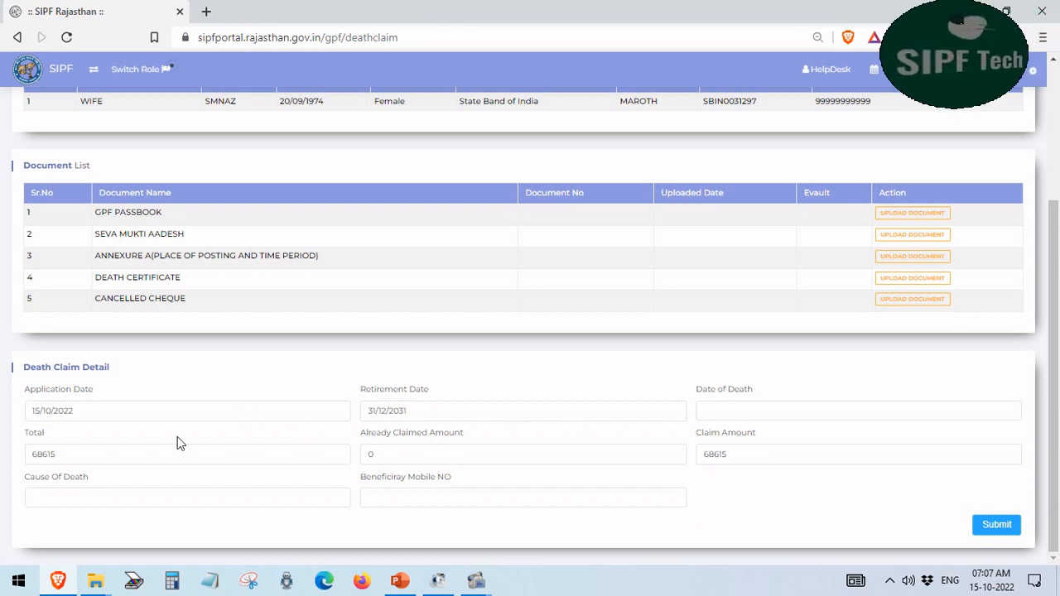
left_click_drag(81, 411, 30, 412)
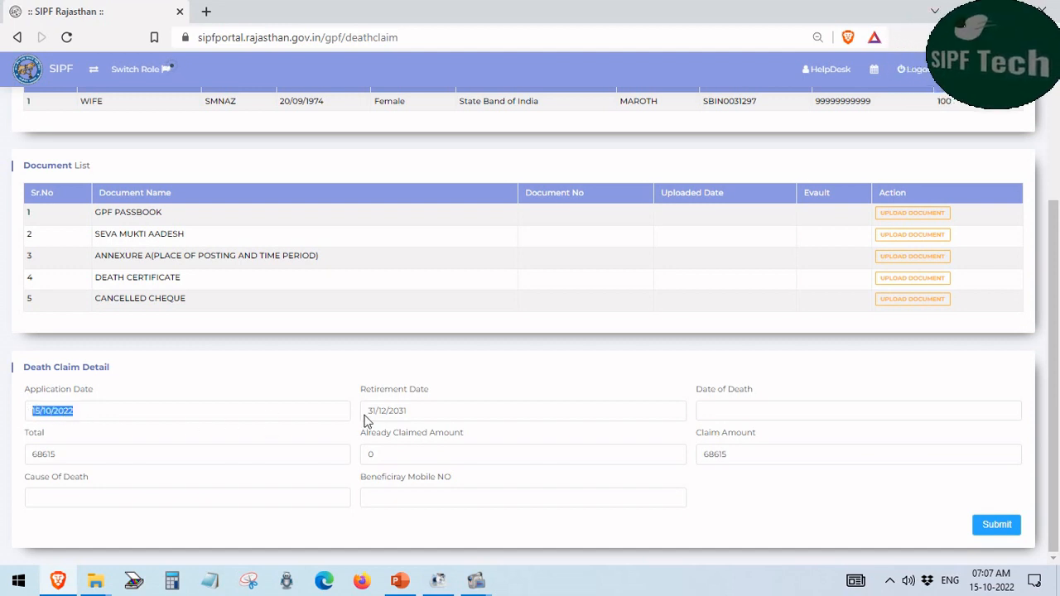
left_click_drag(423, 410, 365, 422)
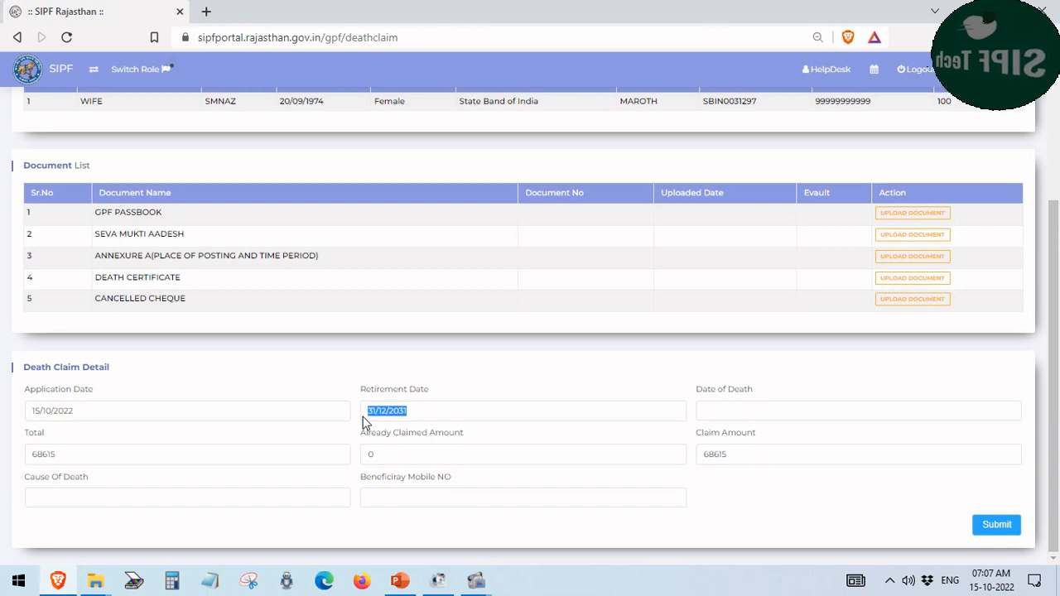
left_click(733, 418)
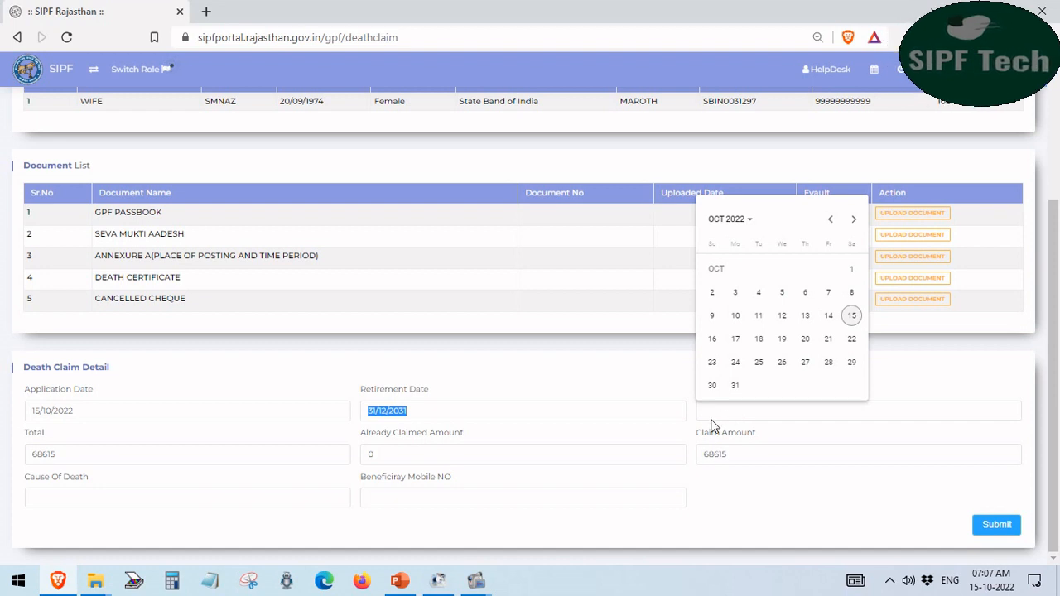
left_click(692, 437)
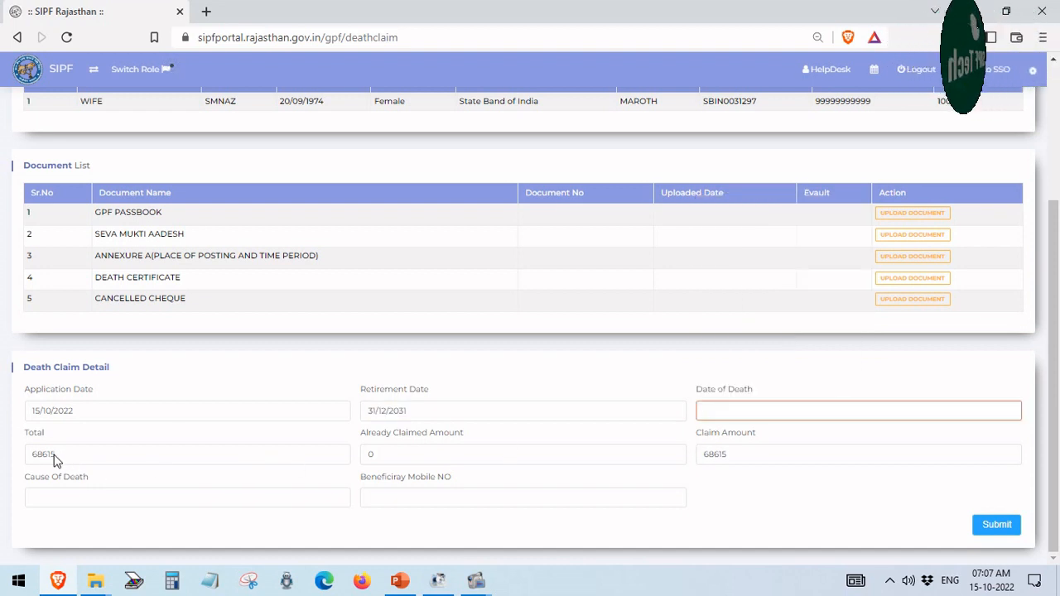
left_click_drag(66, 461, 29, 463)
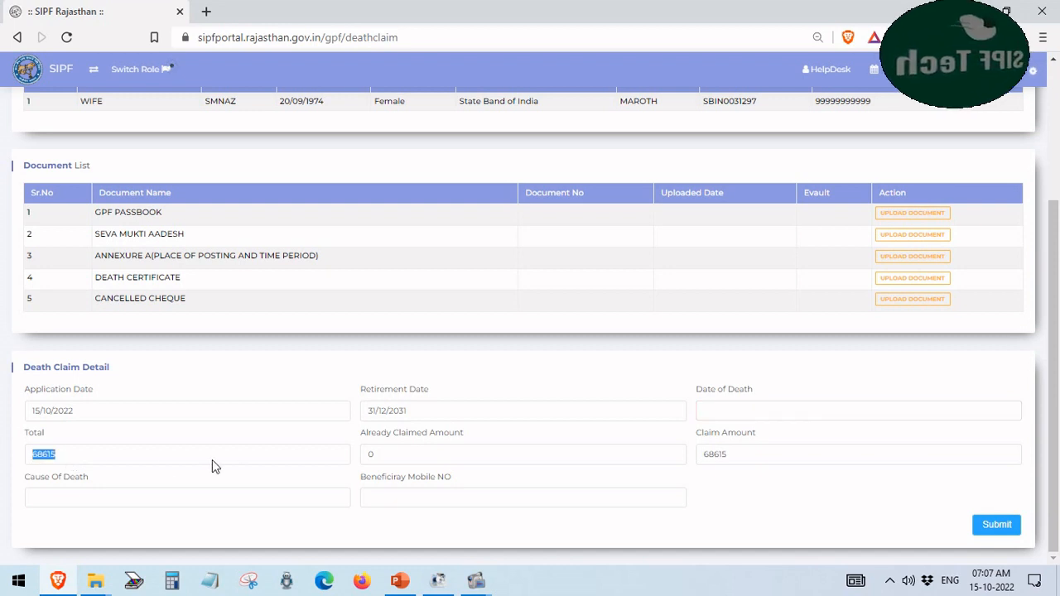
left_click(500, 470)
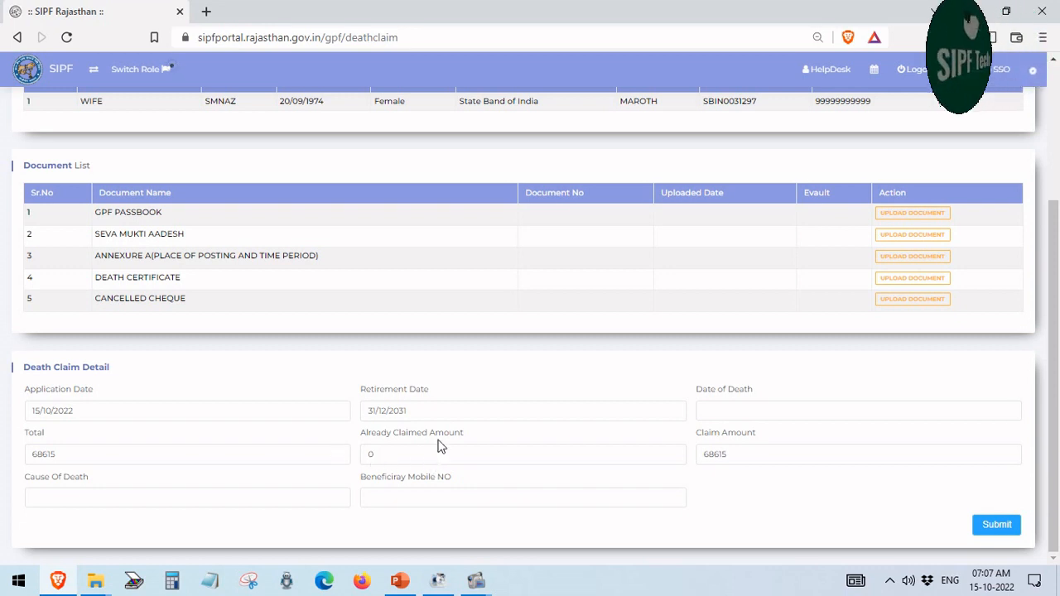
left_click_drag(464, 433, 360, 439)
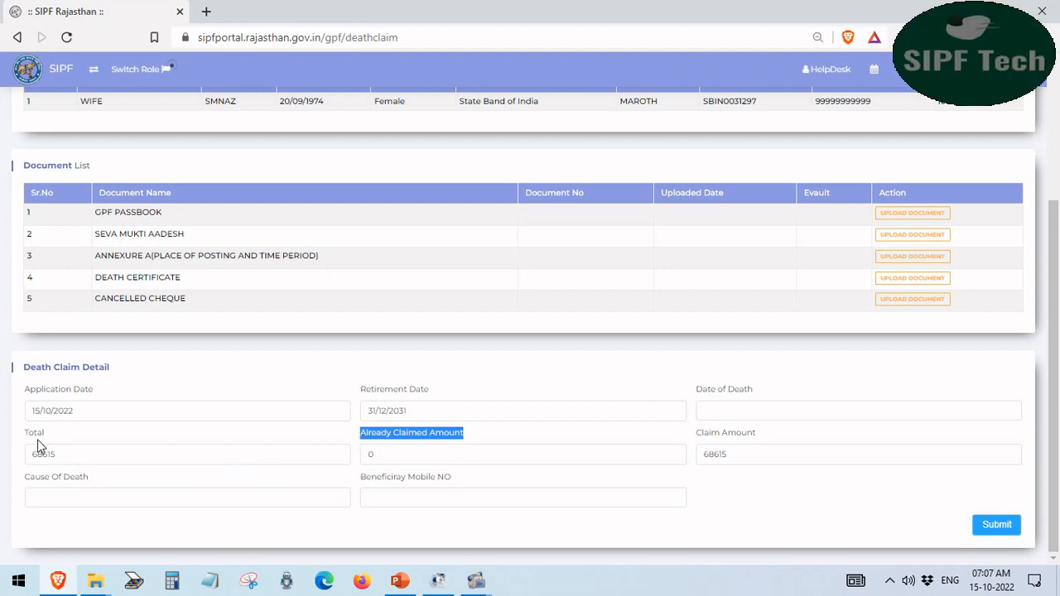
left_click_drag(49, 433, 26, 433)
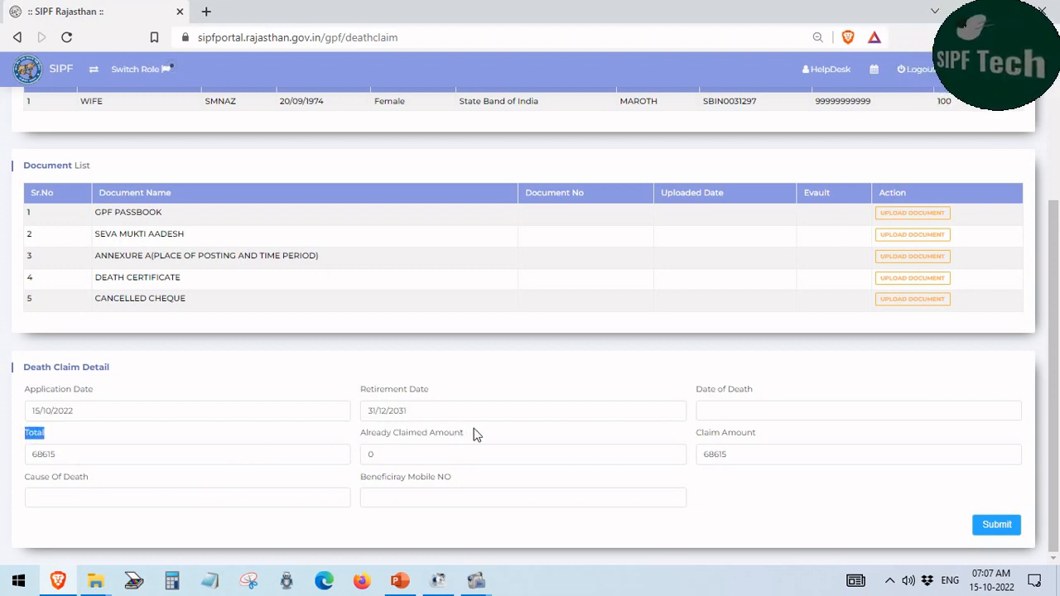
left_click_drag(476, 434, 356, 430)
left_click(429, 447)
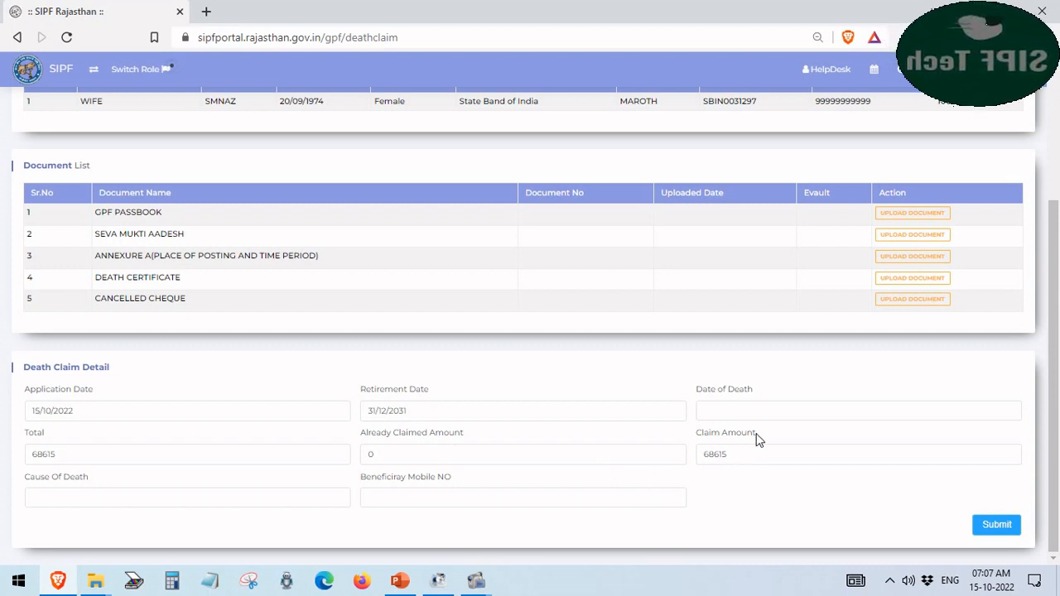
left_click_drag(716, 441, 698, 445)
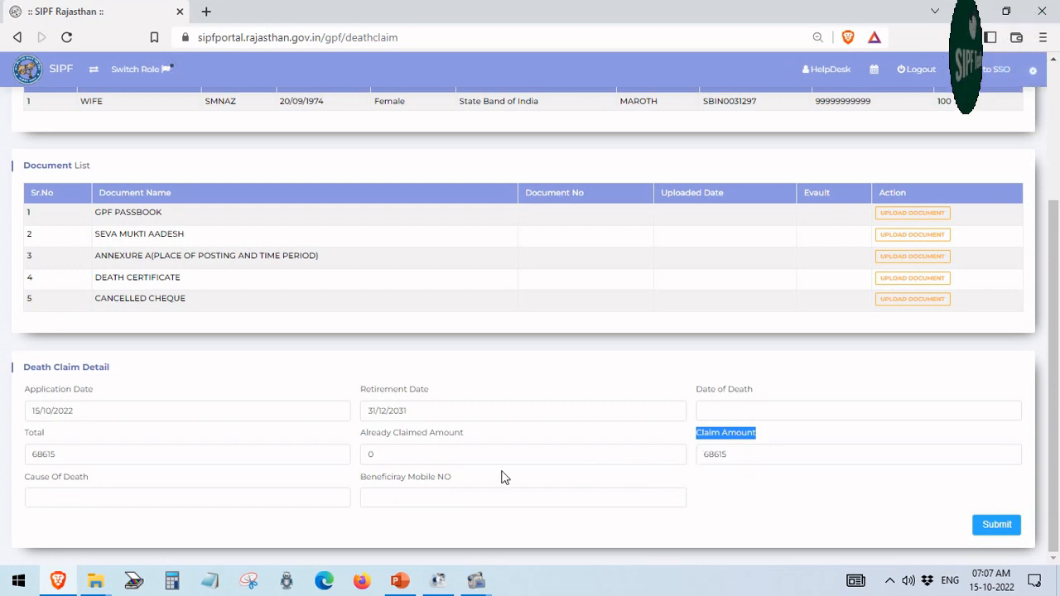
left_click(447, 448)
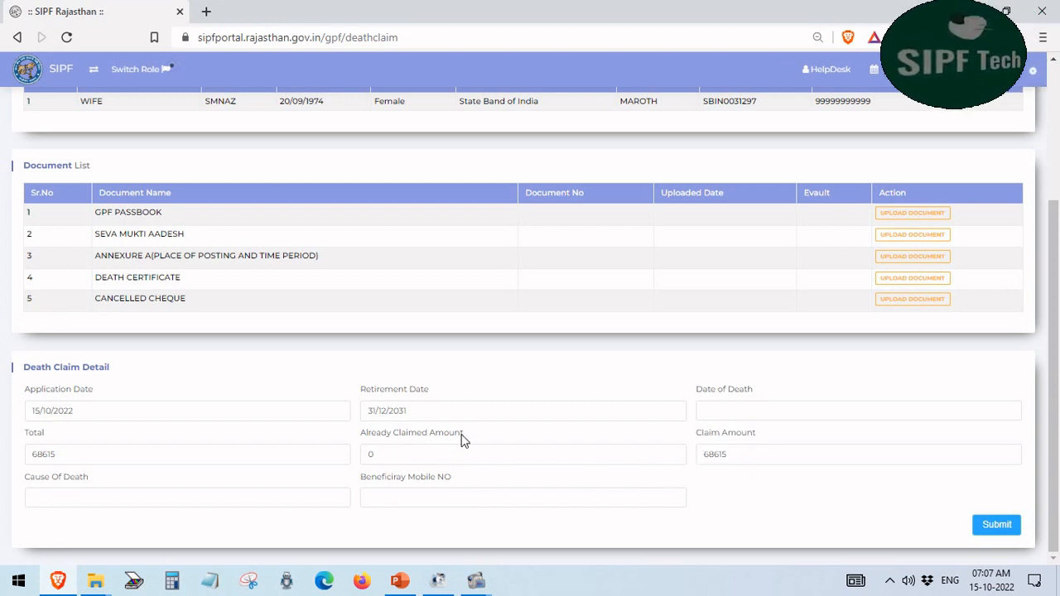
left_click_drag(465, 439, 364, 438)
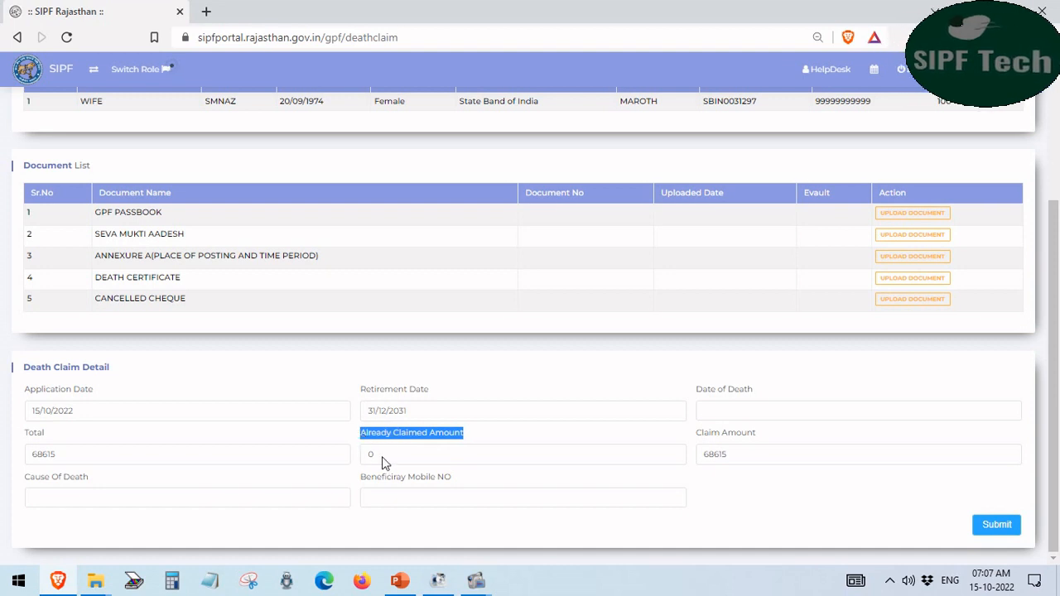
left_click(717, 488)
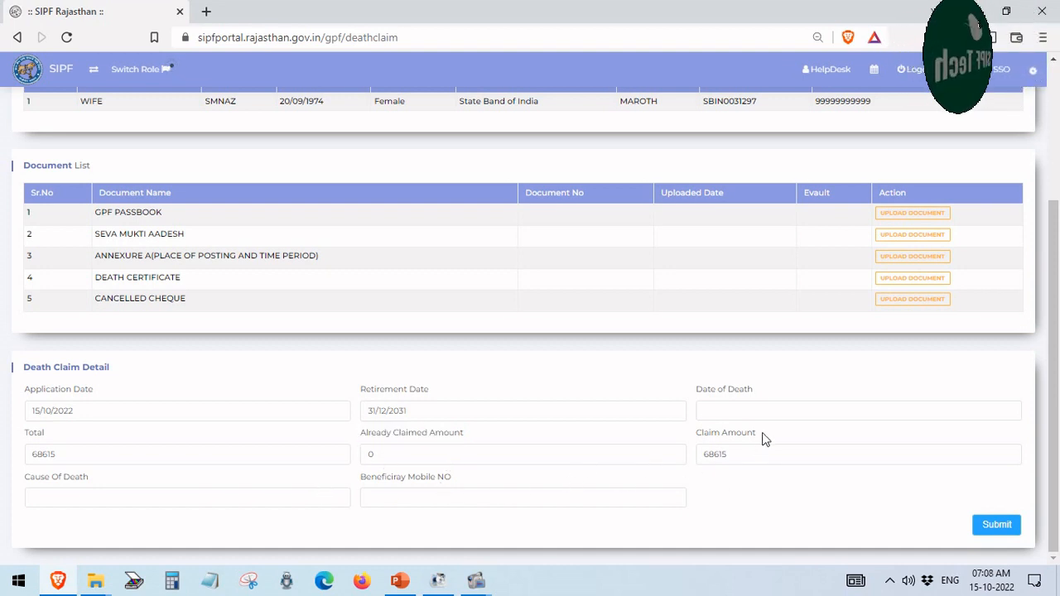
left_click_drag(760, 437, 684, 437)
left_click(760, 504)
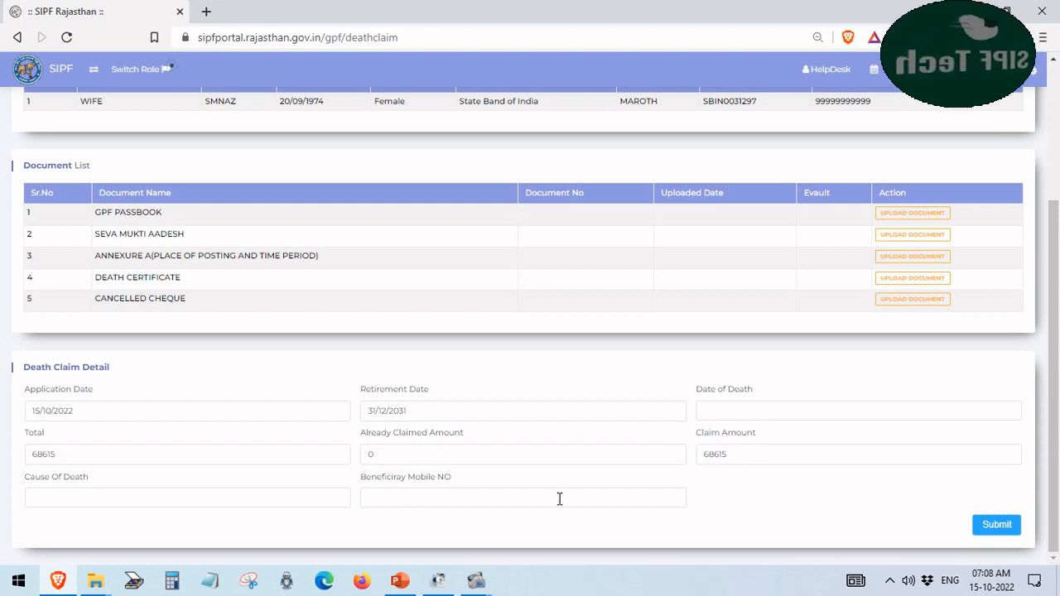
triple_click(24, 484)
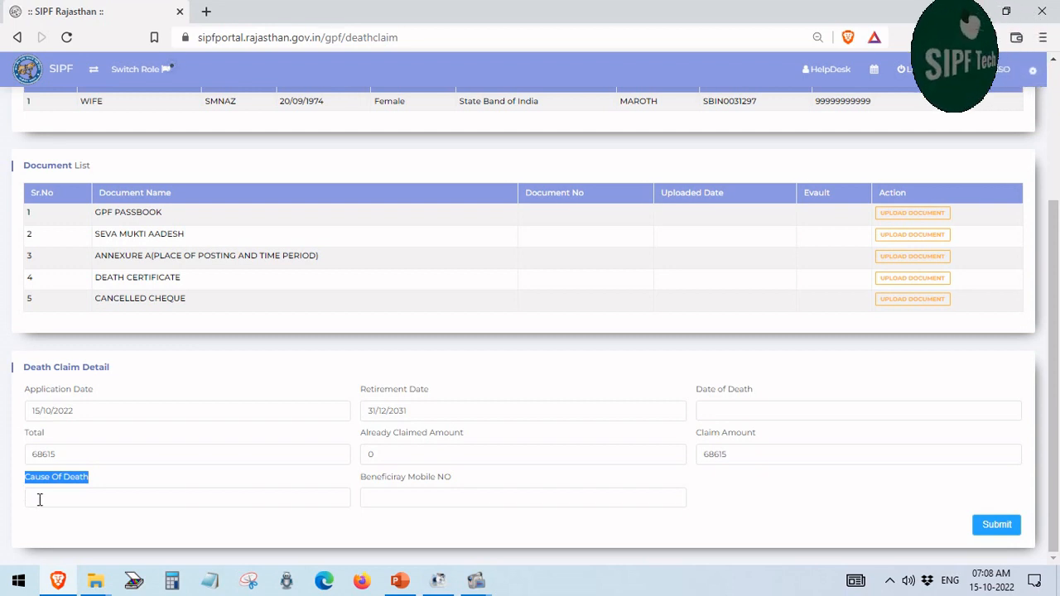
Inspect the Cause Of Death and Beneficiary Mobile NO fields, then return to the DDO dashboard
left_click(39, 499)
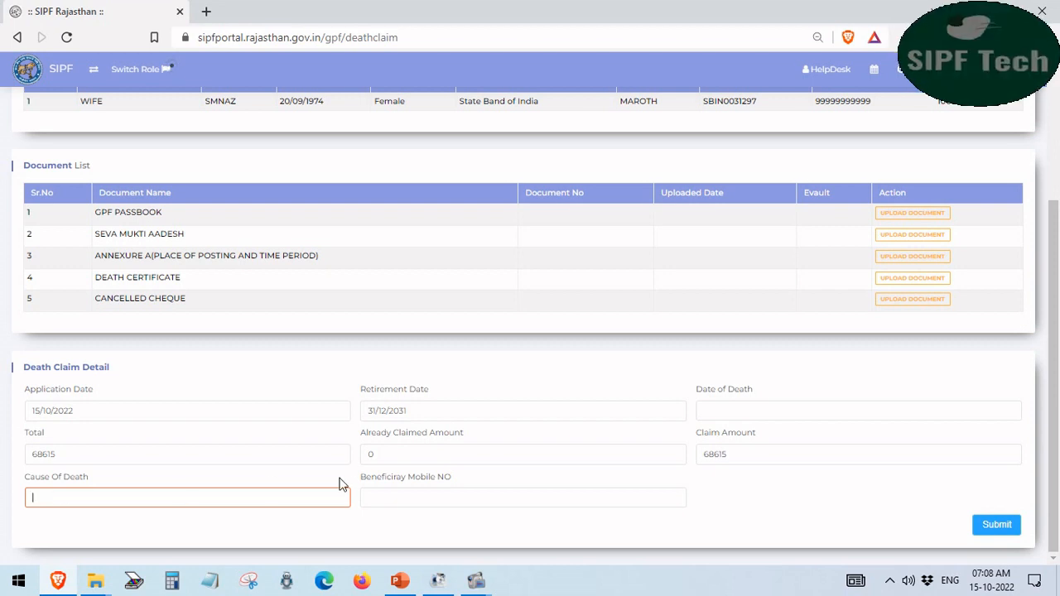
left_click_drag(455, 480, 361, 476)
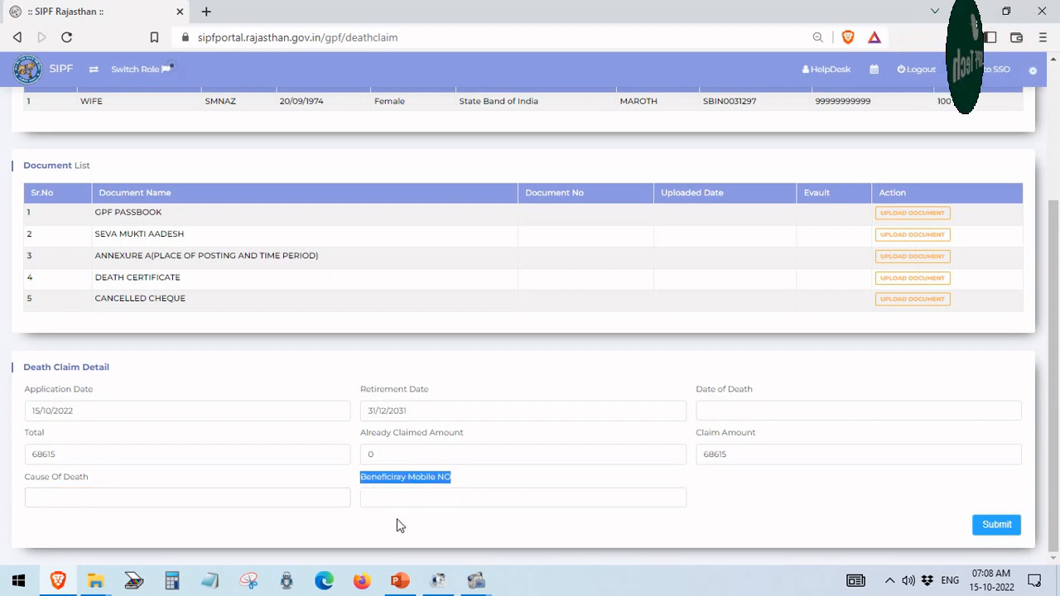
left_click(389, 500)
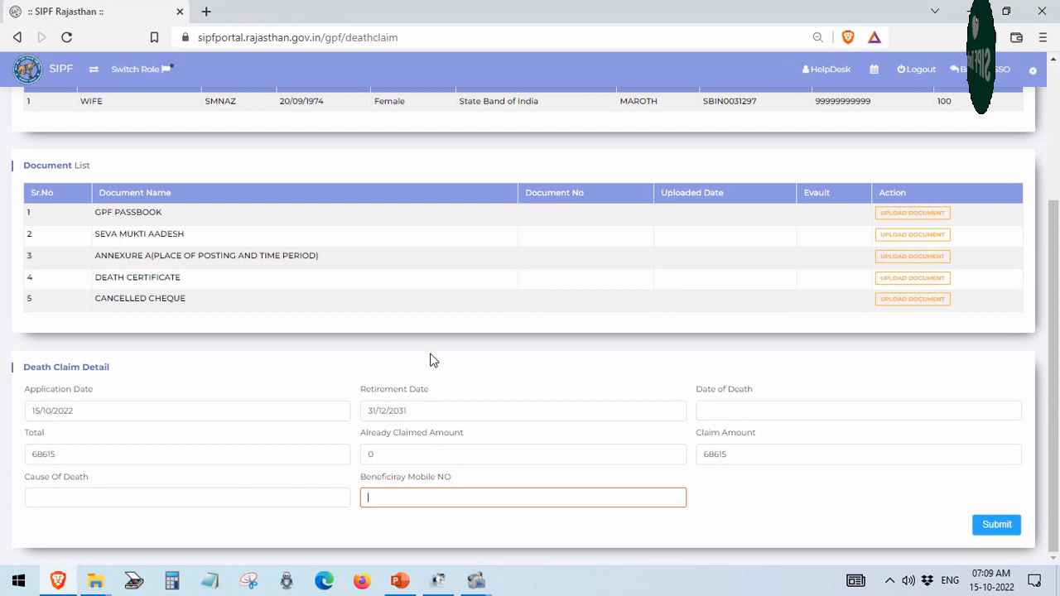
scroll(430, 360, "up", 3)
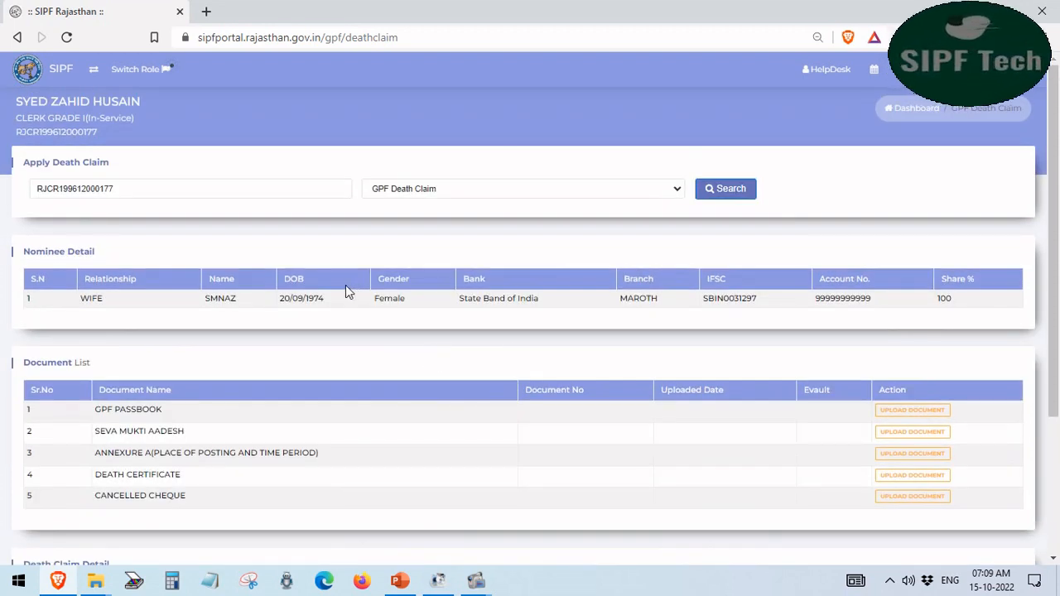
left_click(18, 37)
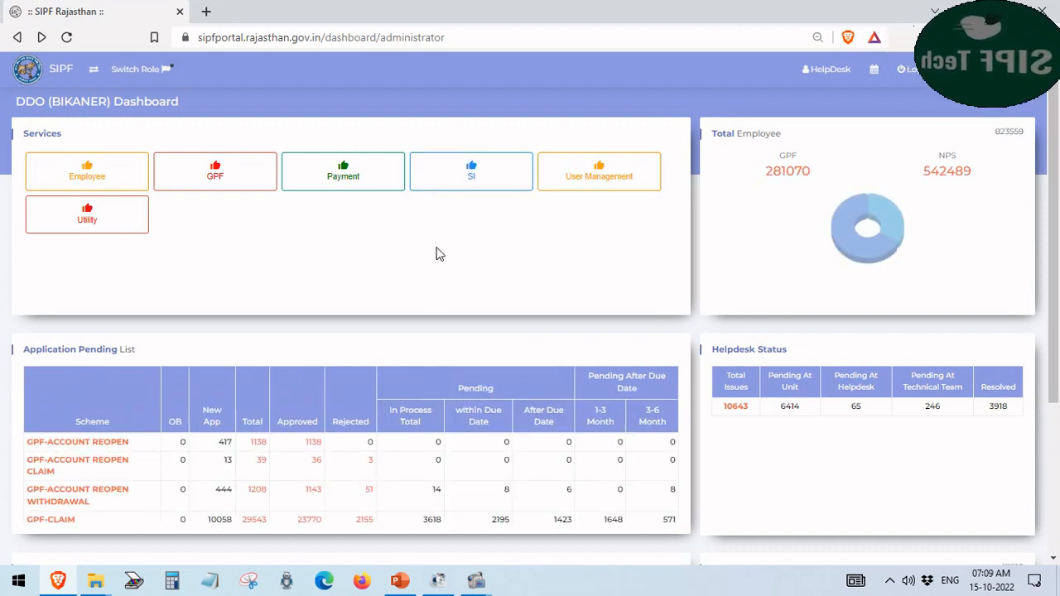
Open the SI Death Claim page and list the Death, Maturity cum Death, Surrender cum Death claim types
left_click(462, 174)
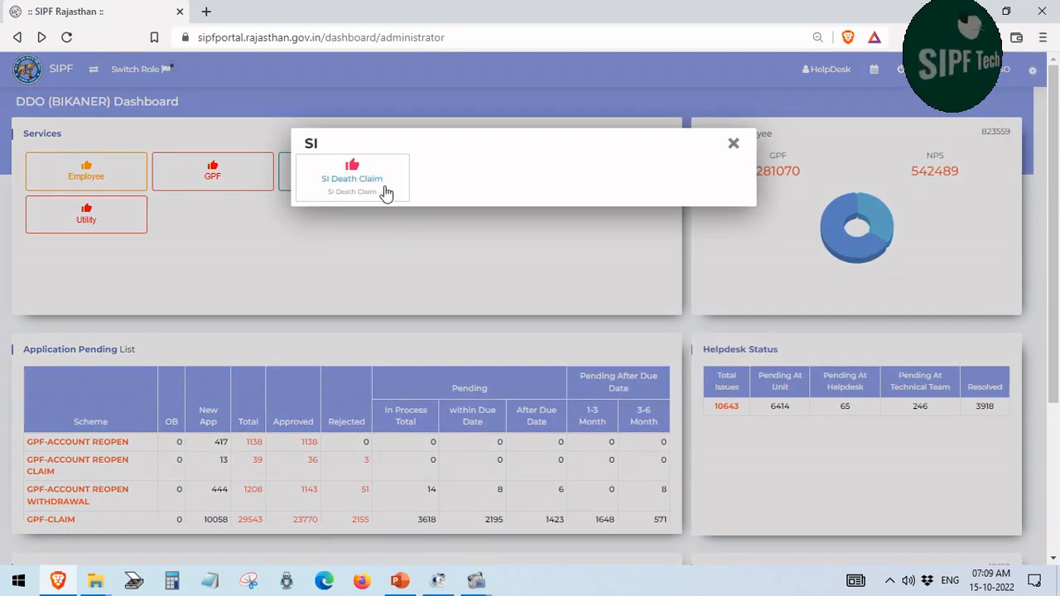
left_click(337, 189)
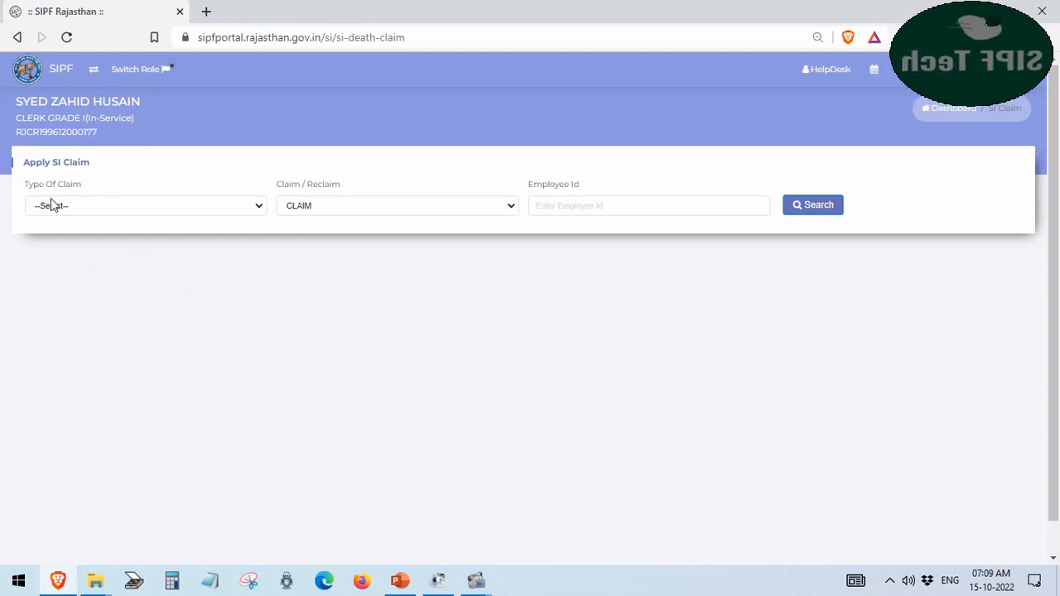
left_click(105, 214)
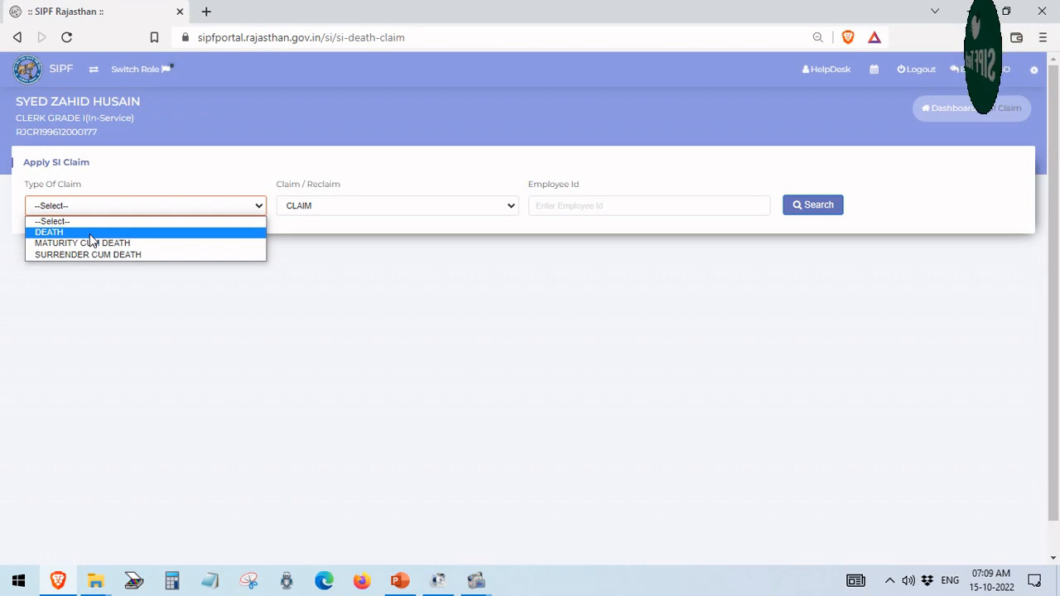
Cycle the SI claim type through DEATH, MATURITY CUM DEATH and SURRENDER CUM DEATH, settling on DEATH
left_click(90, 234)
left_click(92, 214)
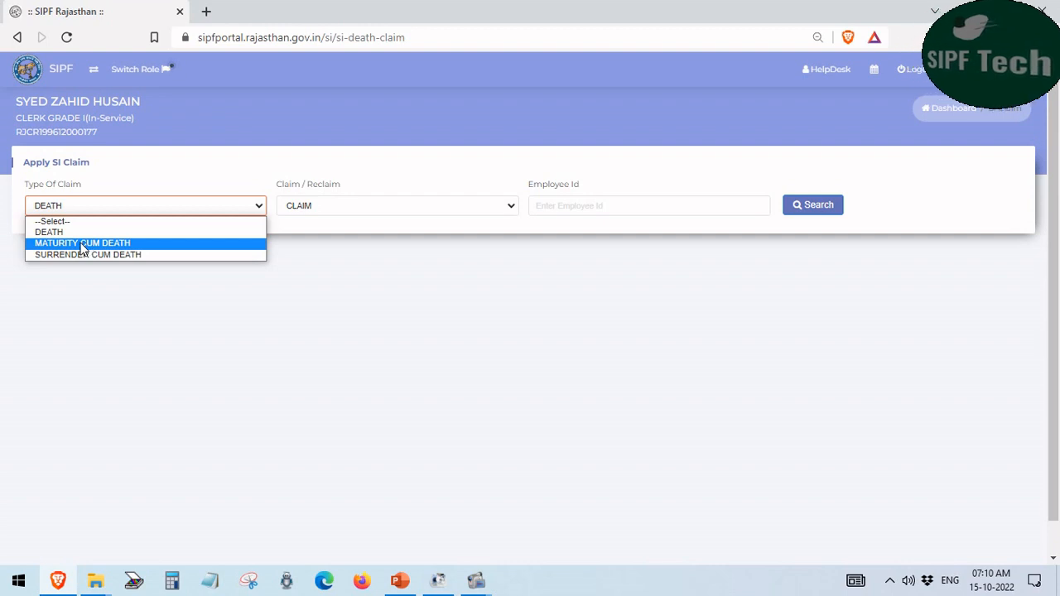
left_click(83, 243)
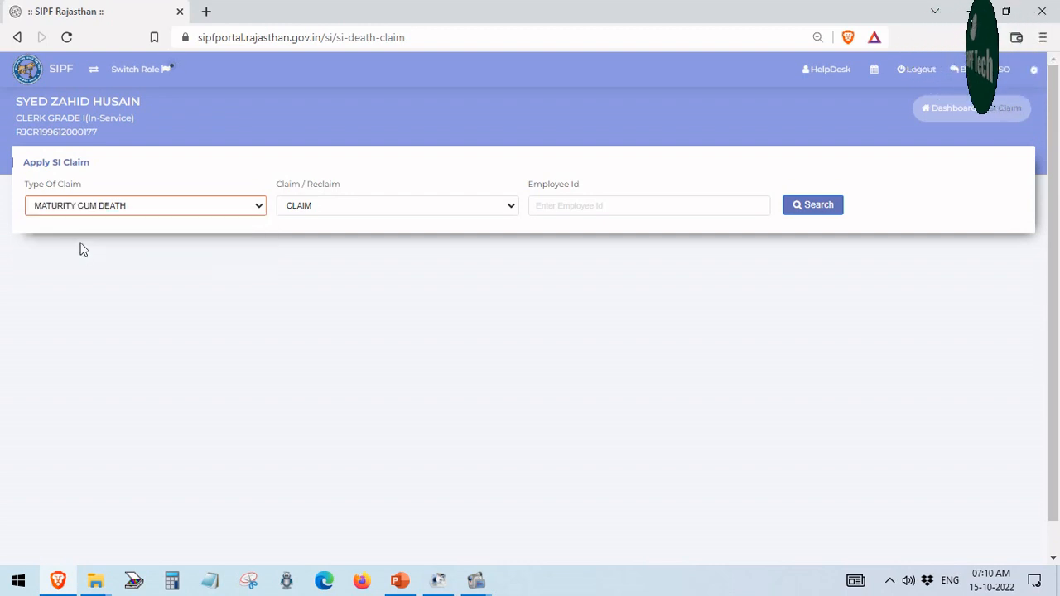
left_click(99, 207)
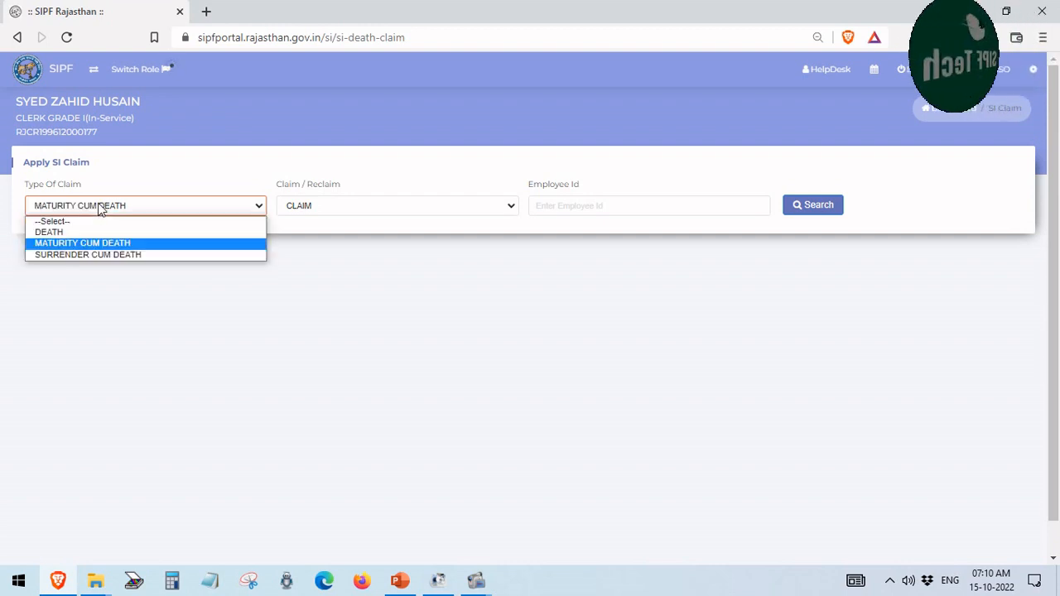
left_click(114, 255)
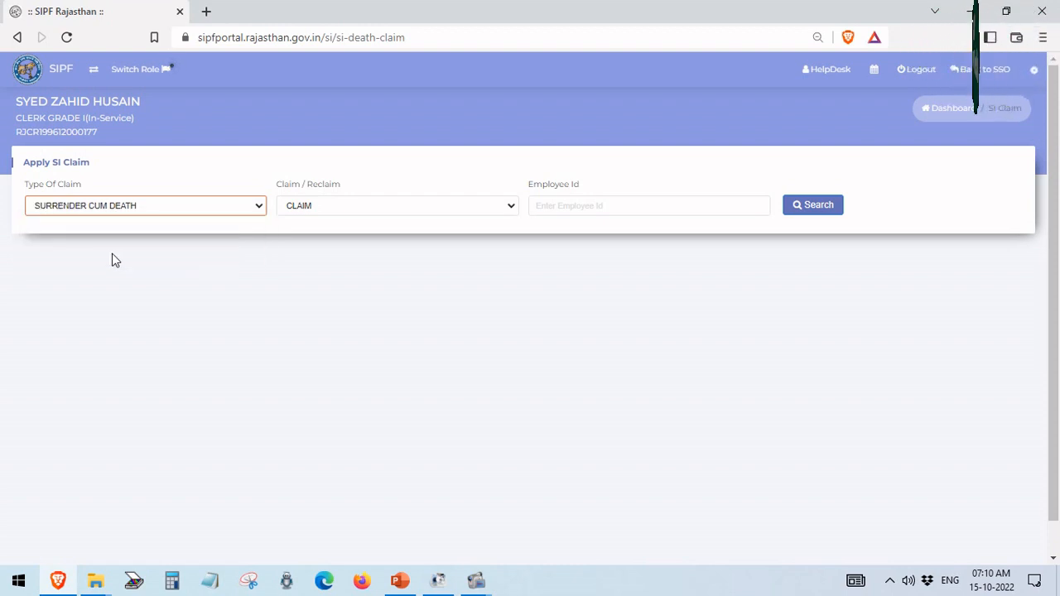
left_click(114, 209)
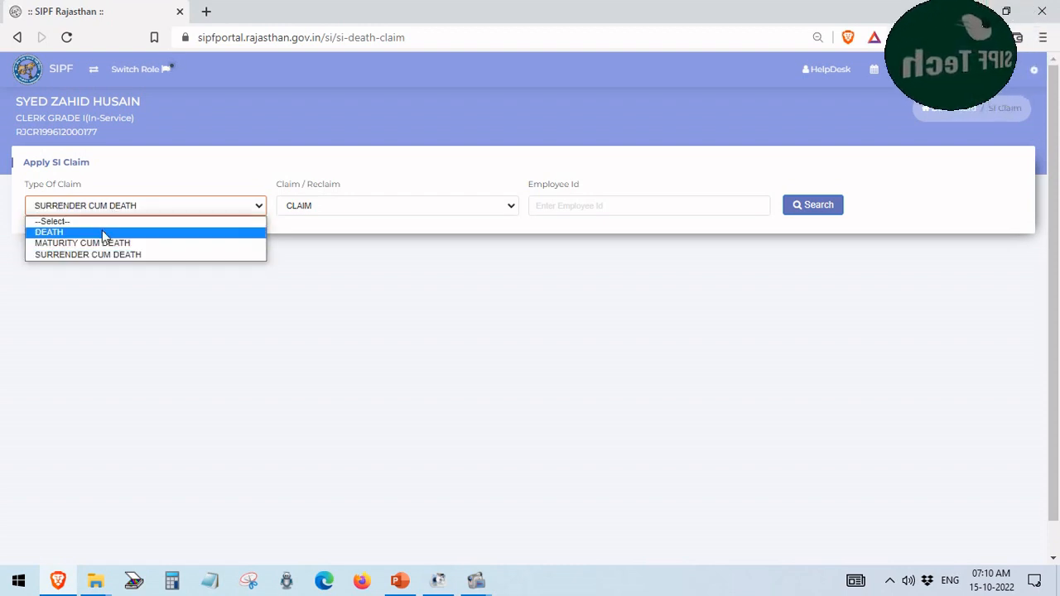
left_click(103, 232)
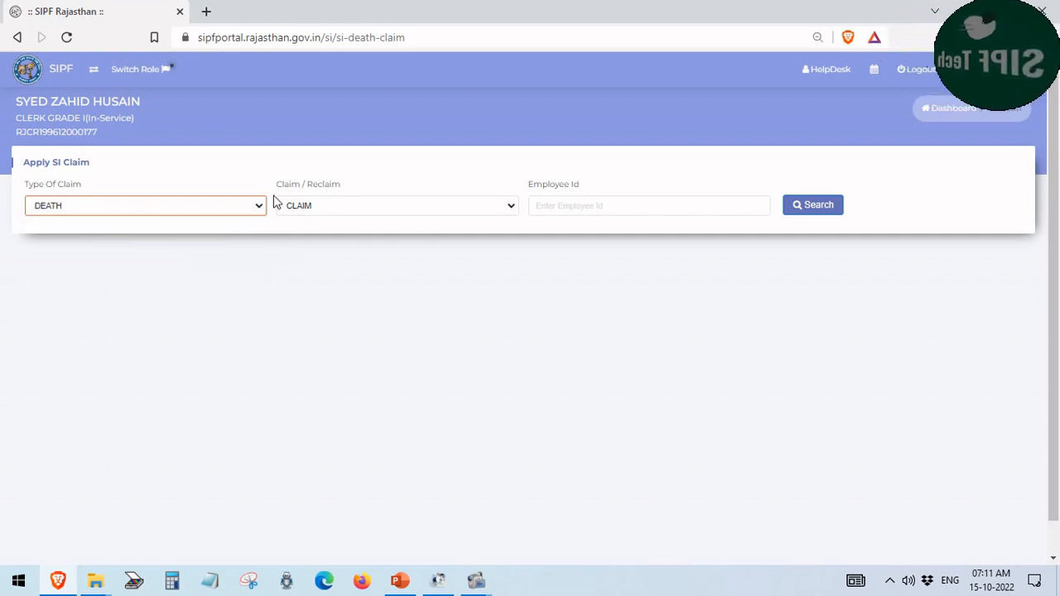
Keep CLAIM selected in the Claim / Reclaim dropdown
left_click_drag(339, 189, 279, 187)
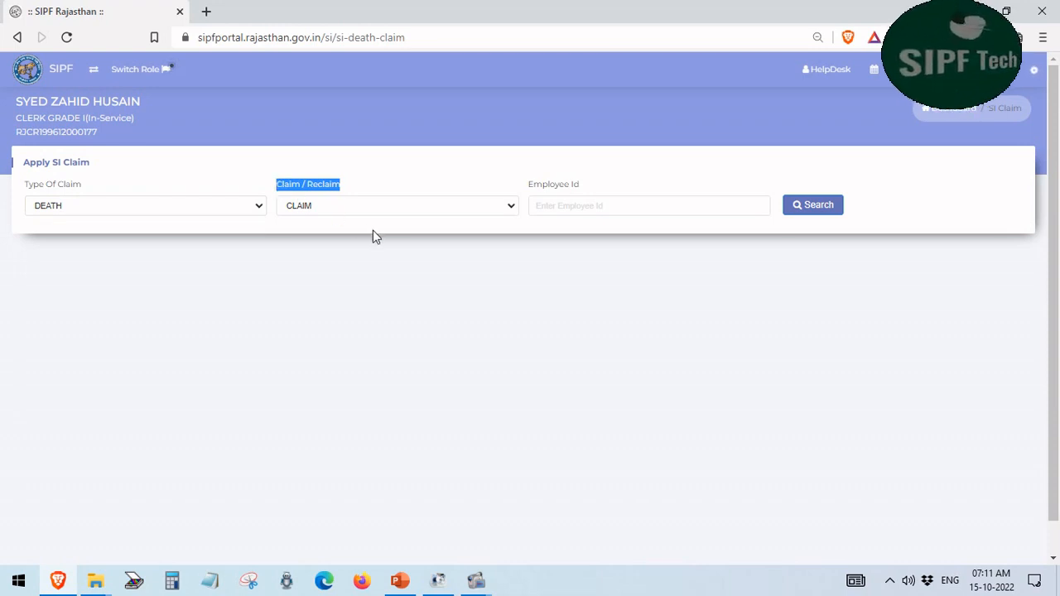
left_click(379, 209)
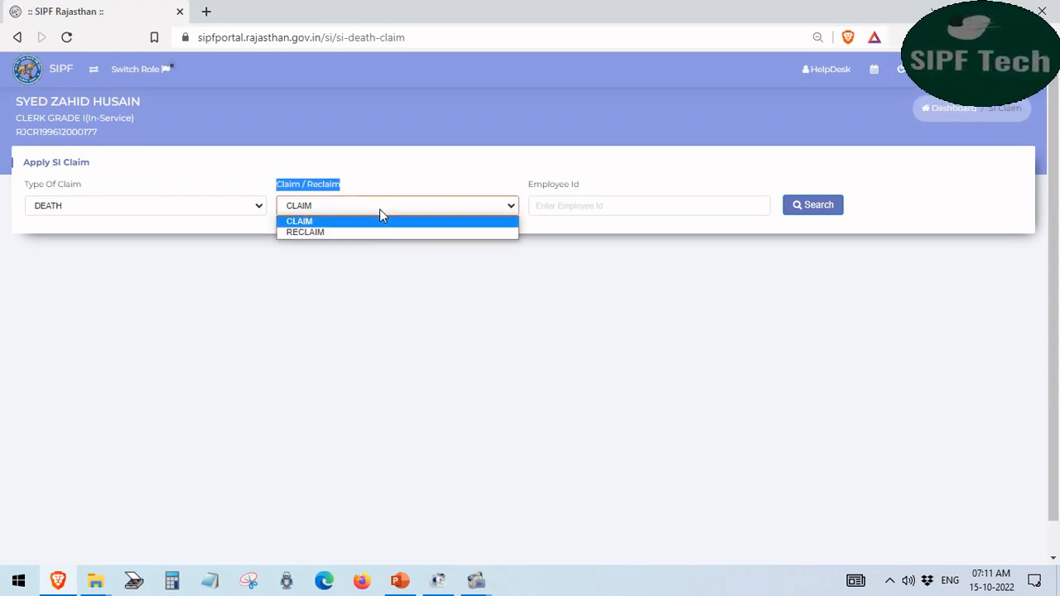
left_click(379, 209)
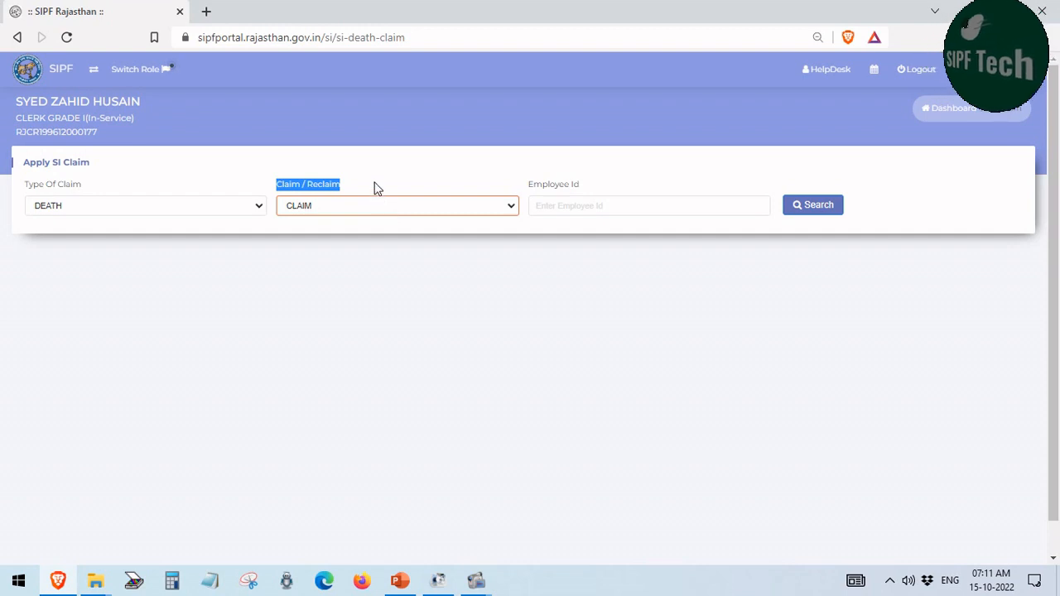
left_click(374, 188)
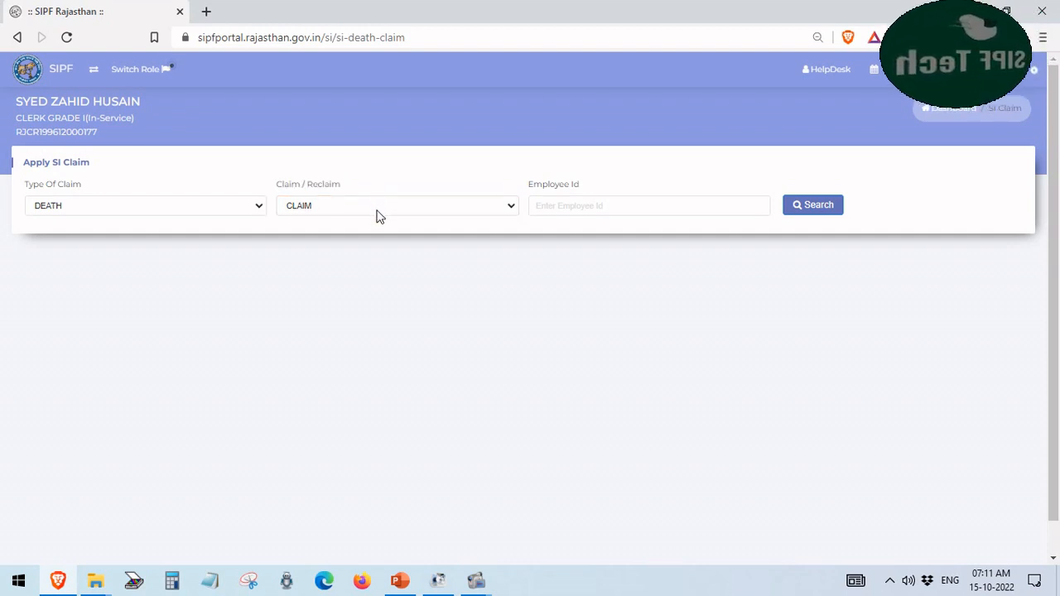
left_click(379, 214)
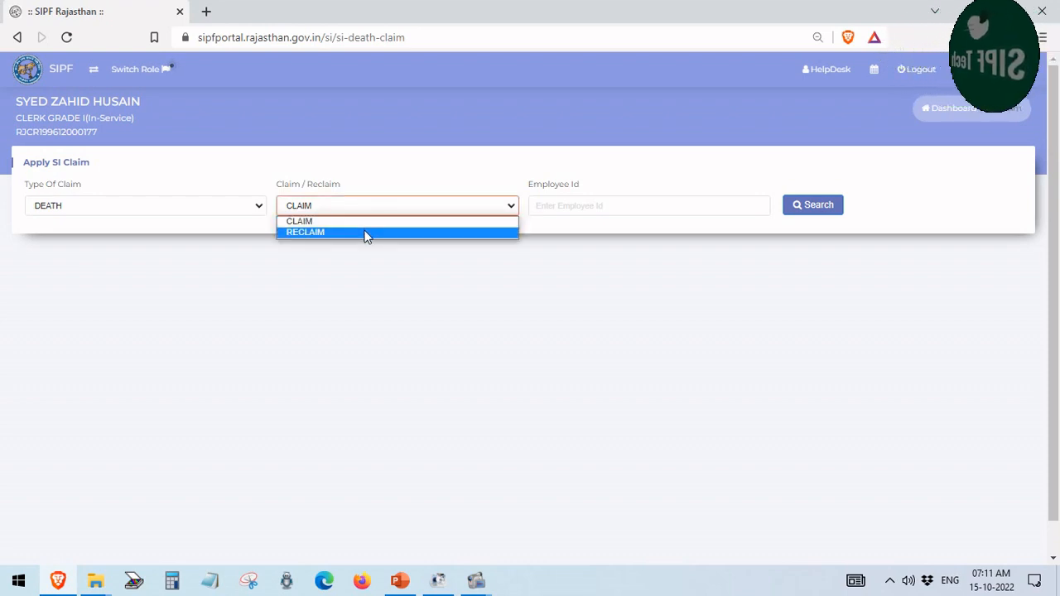
left_click(365, 222)
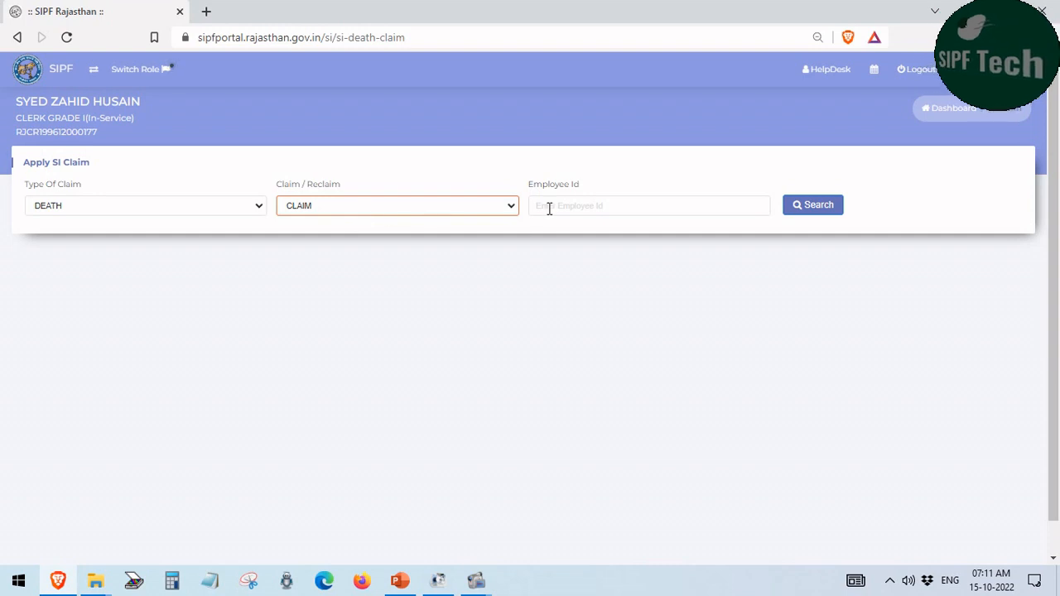
Paste the employee's ID into Employee Id and search to load their SI death claim details
left_click_drag(585, 192, 530, 193)
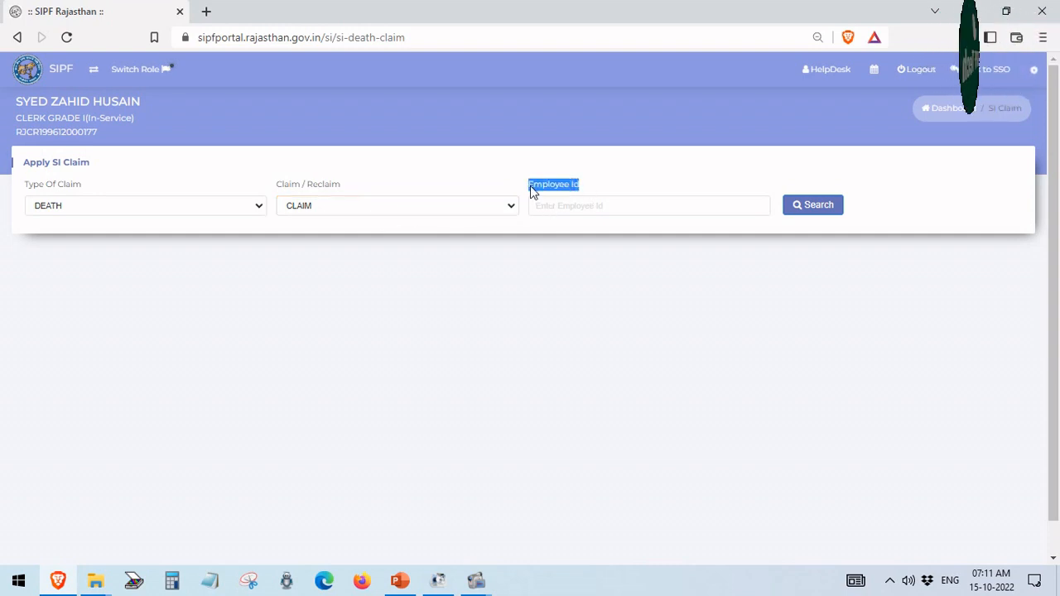
left_click(566, 209)
right_click(566, 207)
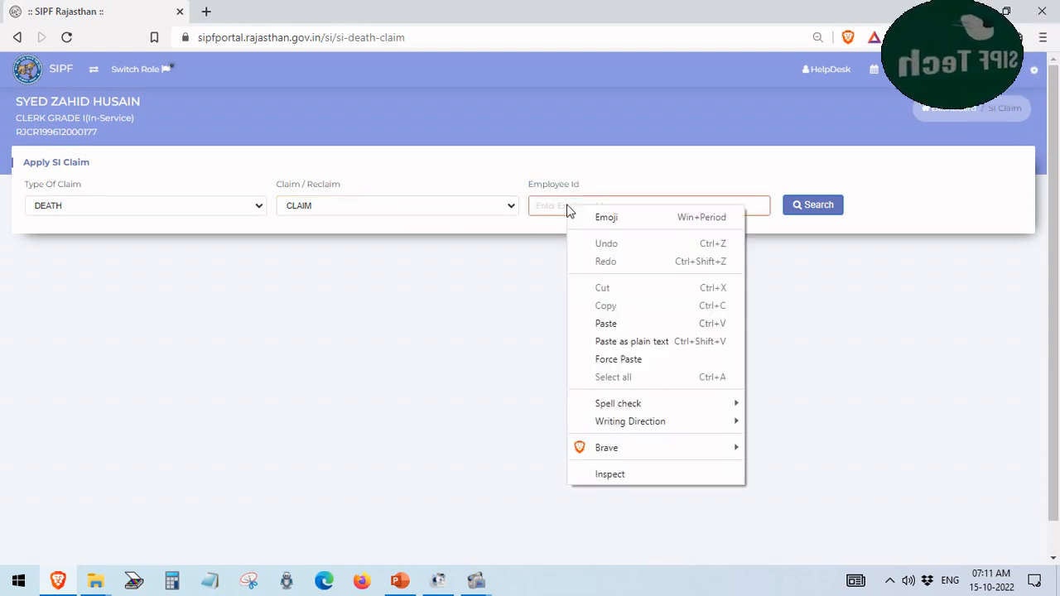
left_click(603, 323)
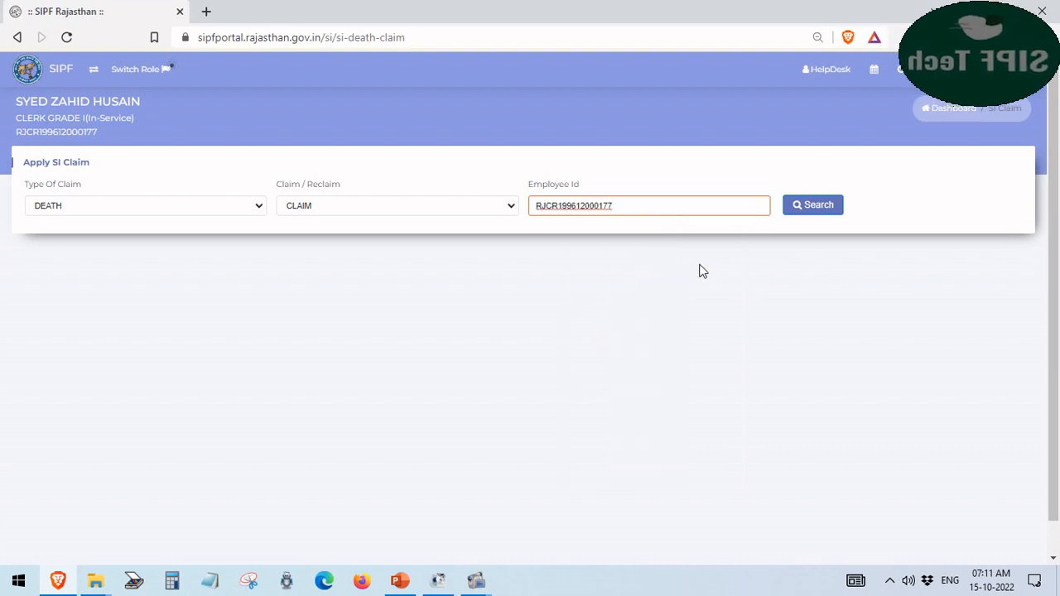
left_click(810, 207)
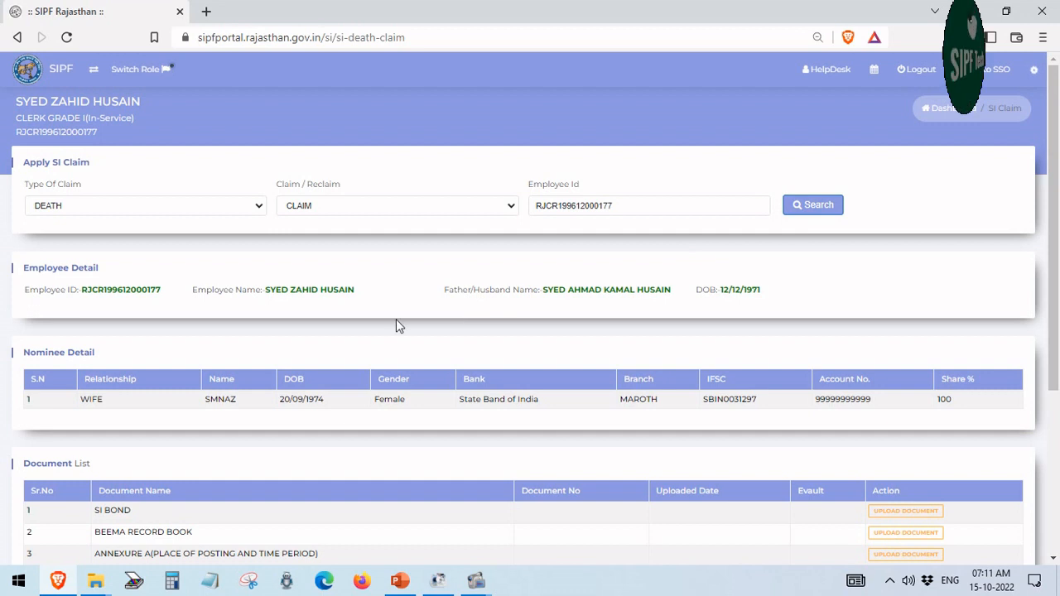
scroll(375, 335, "down", 2)
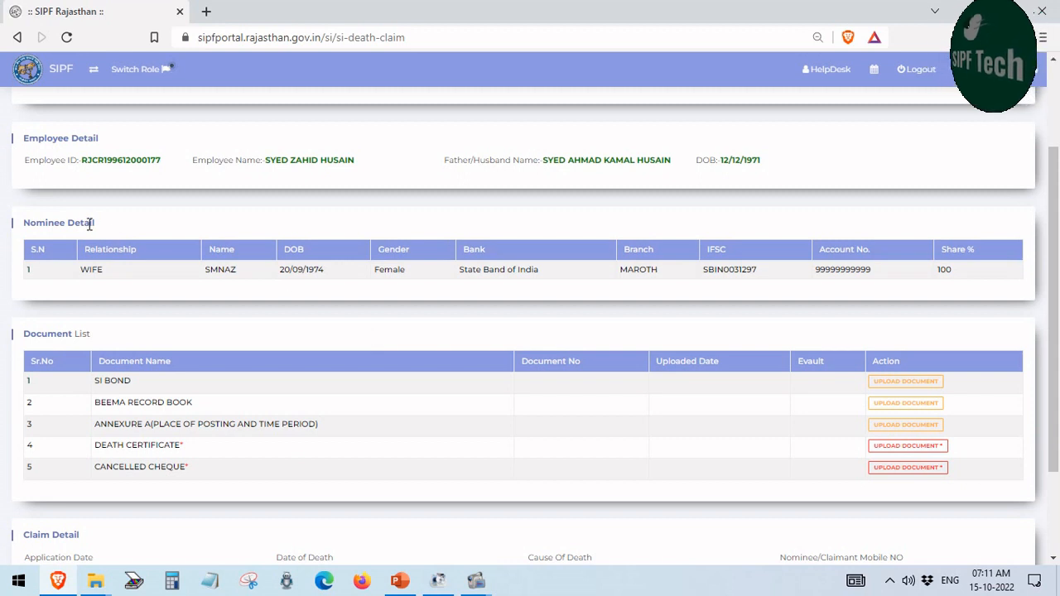
left_click_drag(89, 224, 23, 223)
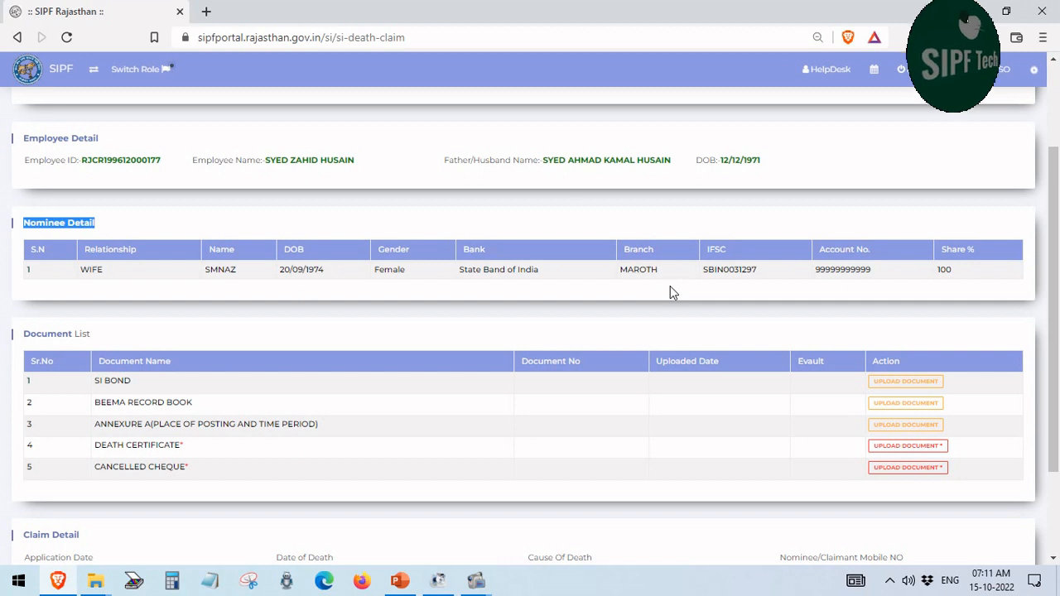
left_click(579, 329)
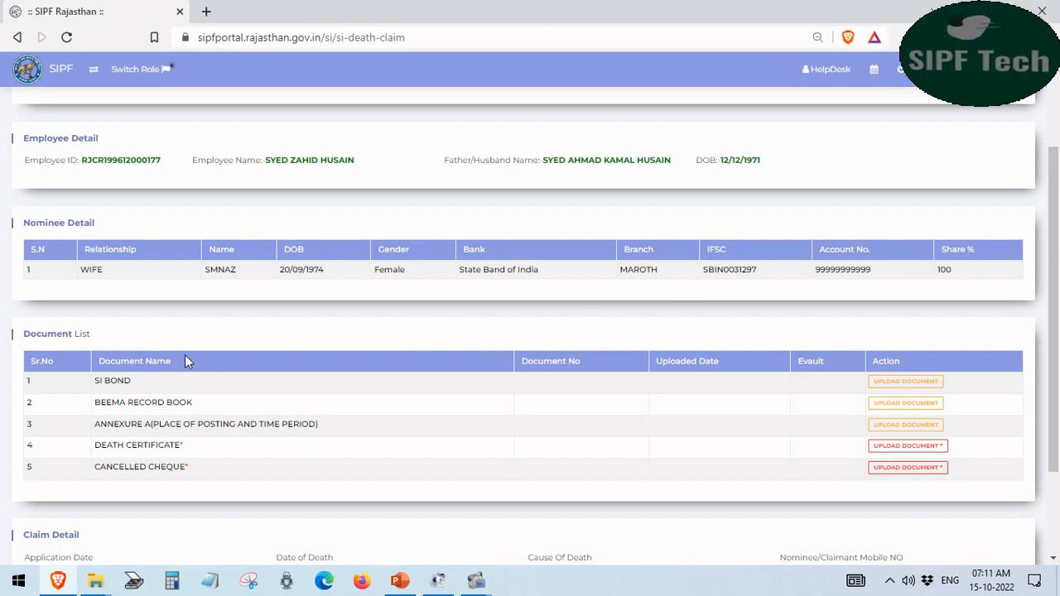
left_click_drag(95, 345, 23, 345)
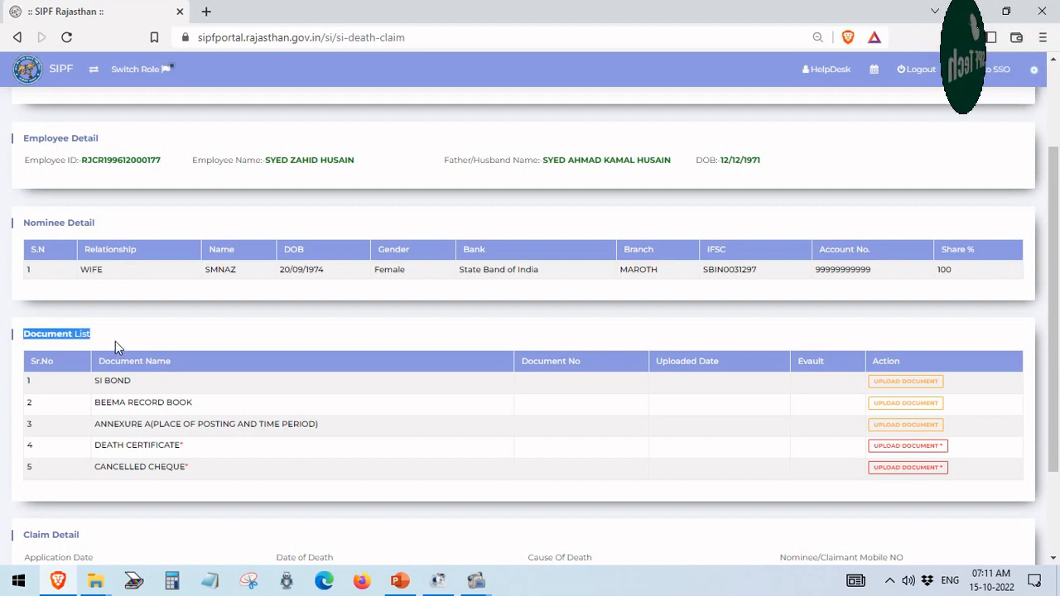
left_click(195, 338)
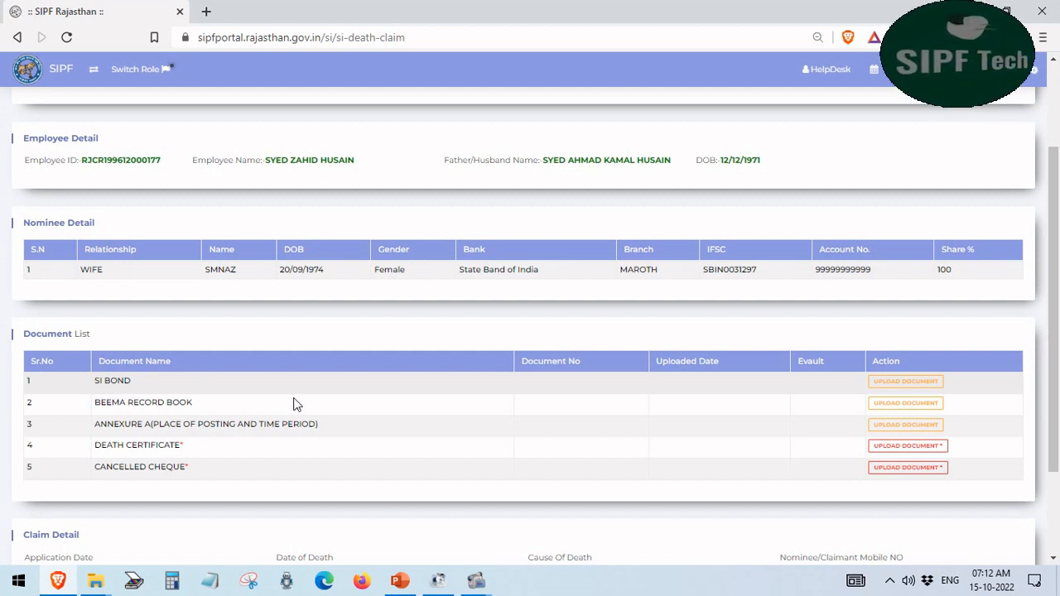
left_click(886, 388)
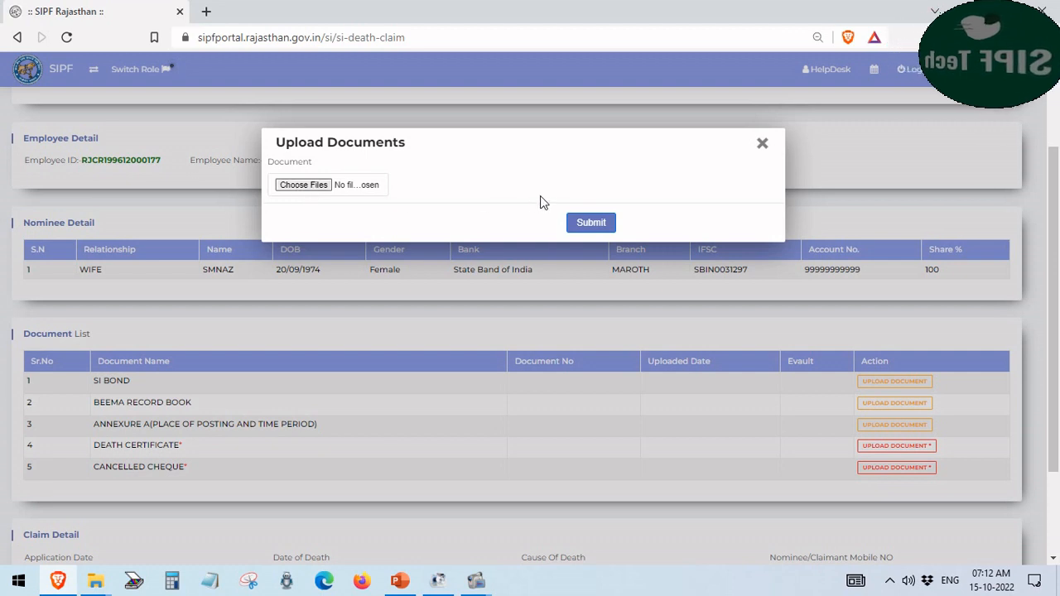
left_click(761, 143)
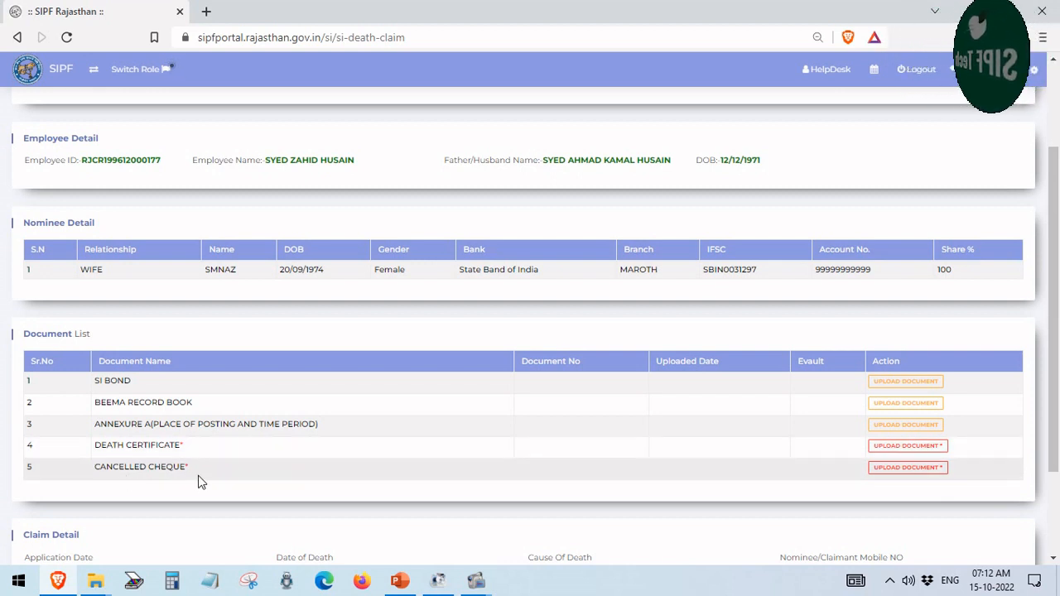
scroll(199, 482, "down", 2)
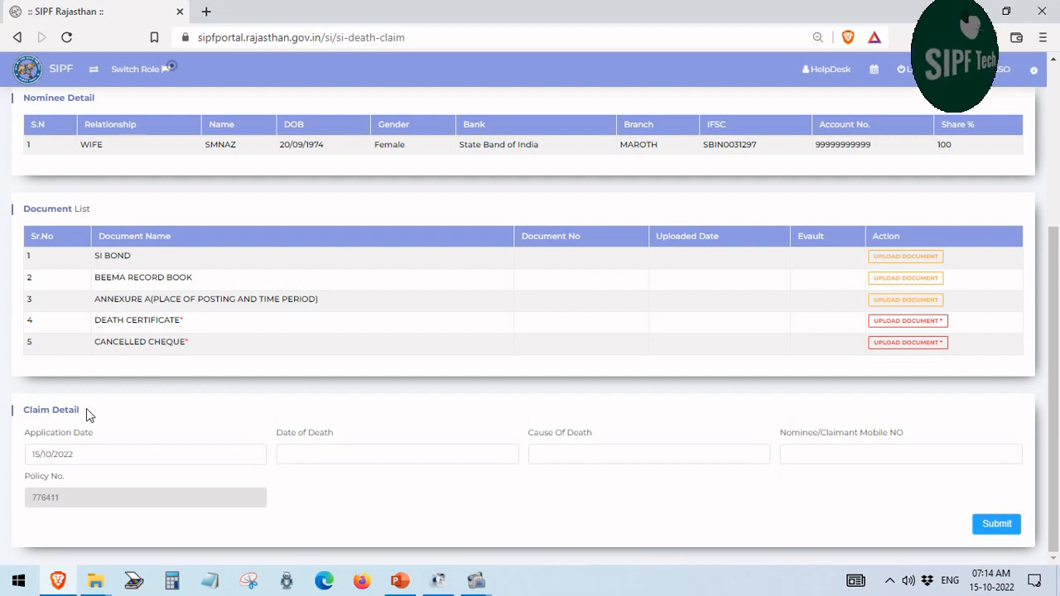
left_click_drag(86, 409, 22, 412)
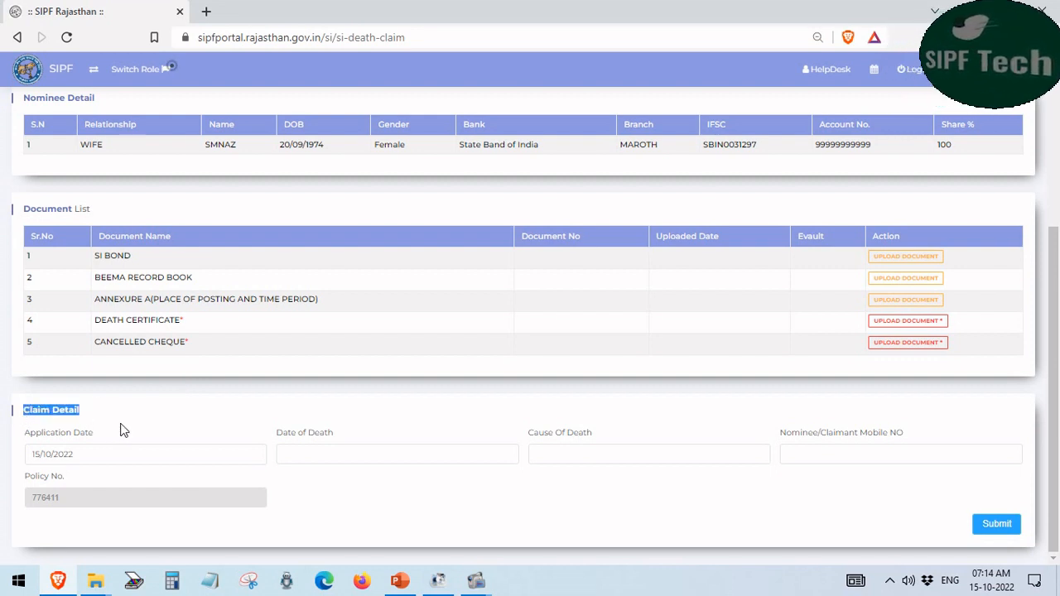
left_click_drag(95, 436, 26, 439)
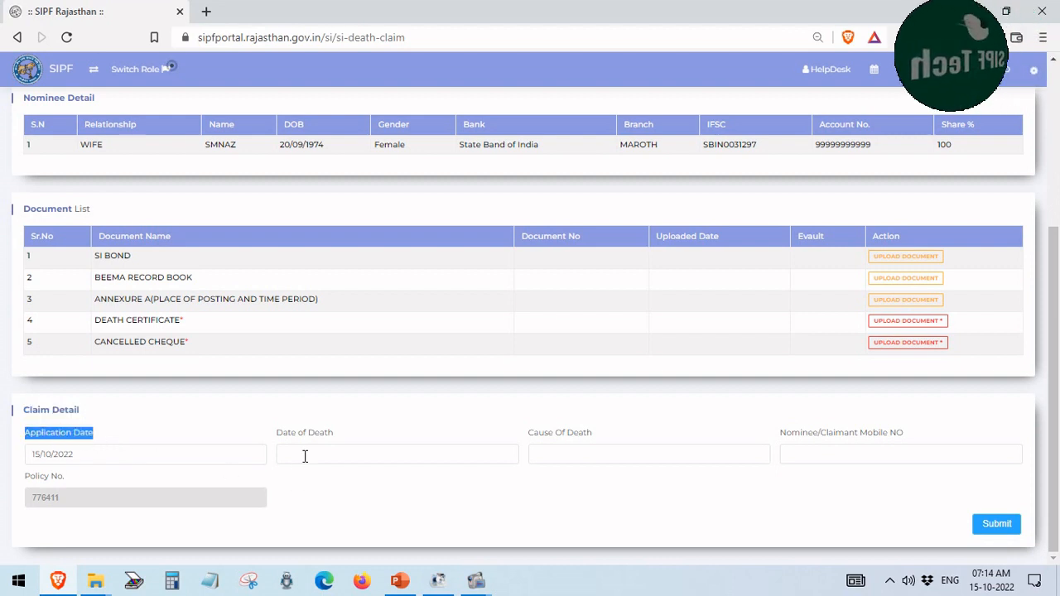
double_click(333, 434)
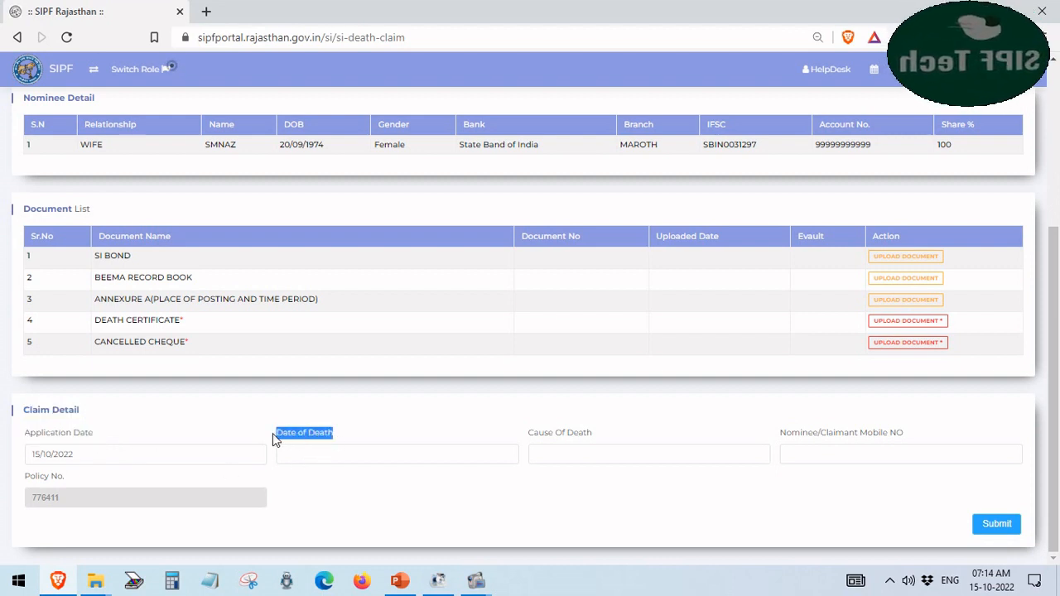
left_click(311, 455)
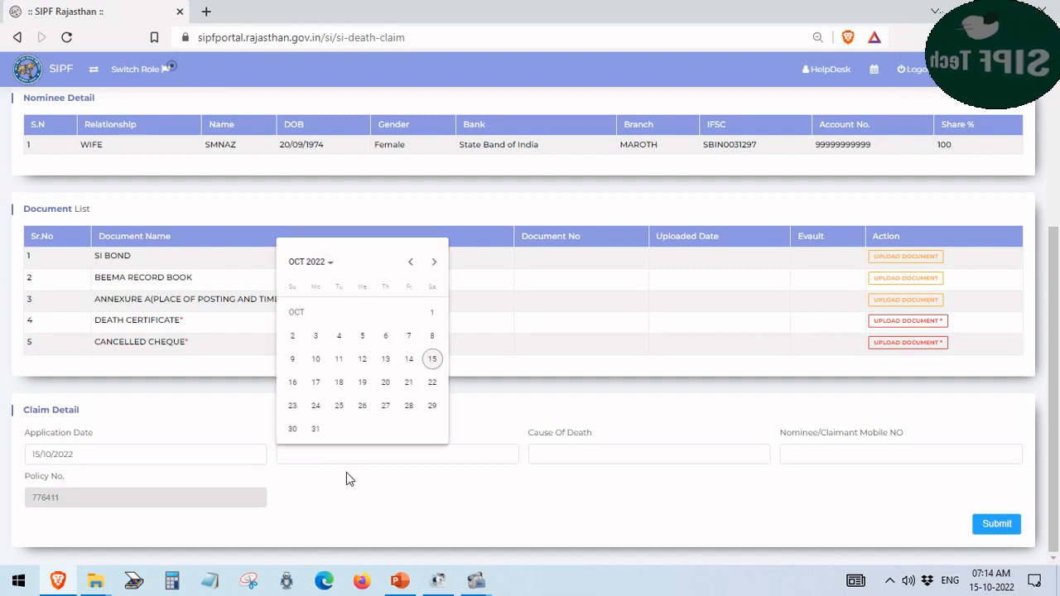
left_click(347, 477)
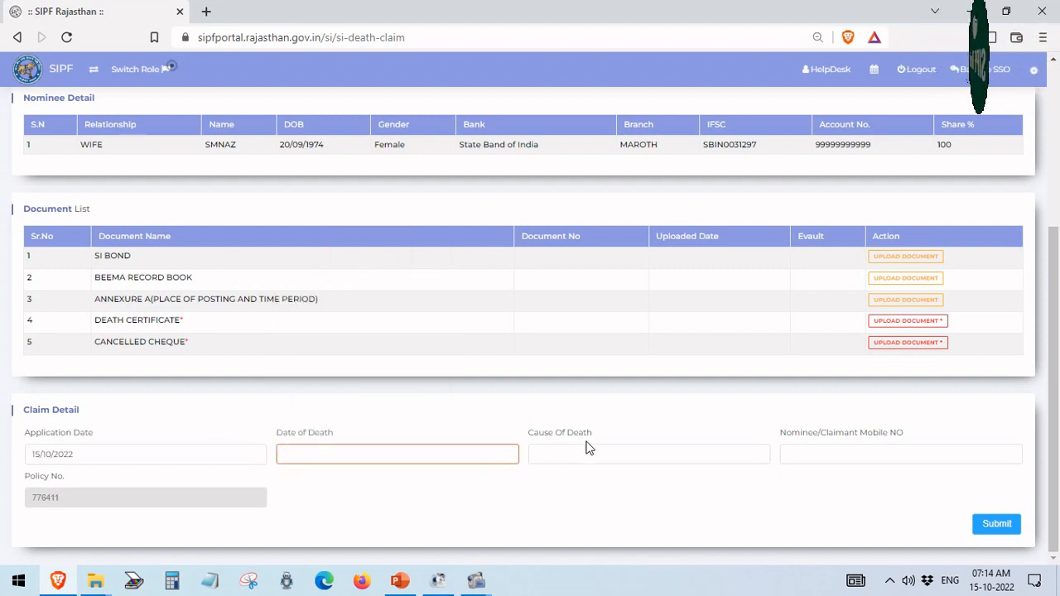
left_click_drag(594, 434, 530, 436)
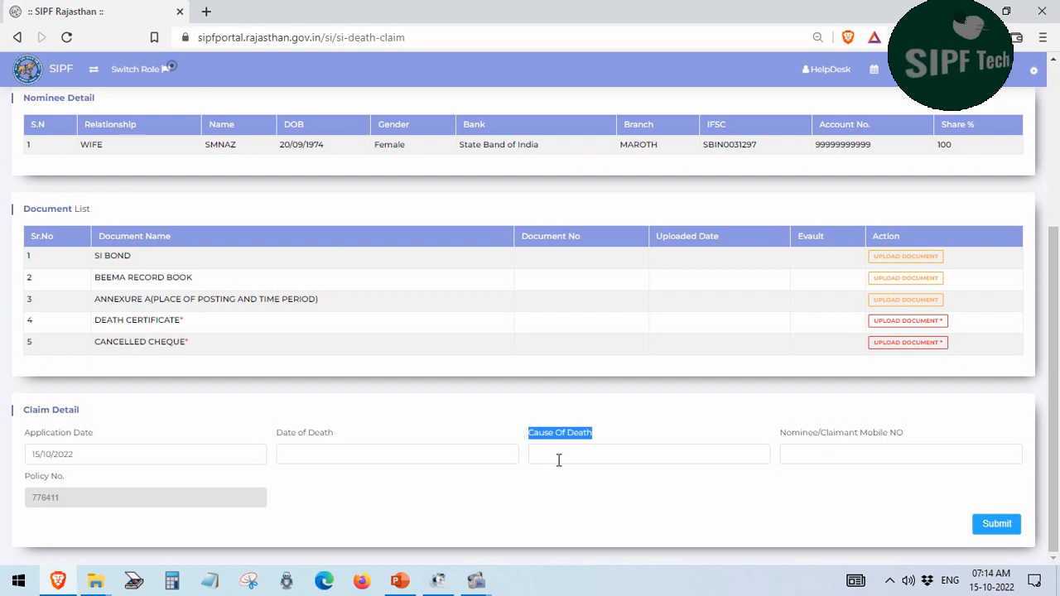
left_click(558, 455)
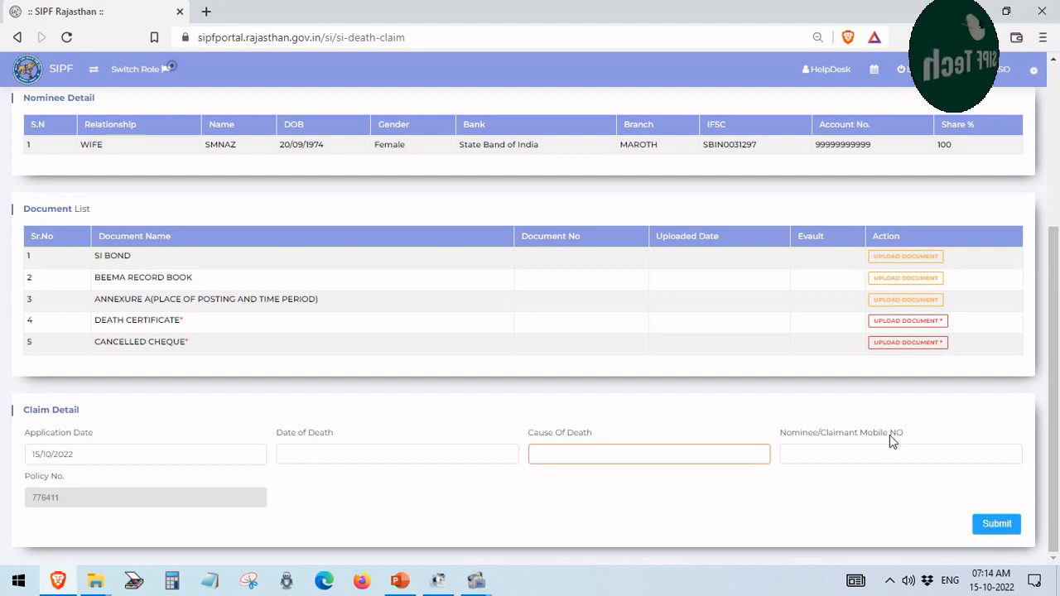
left_click_drag(889, 435, 778, 445)
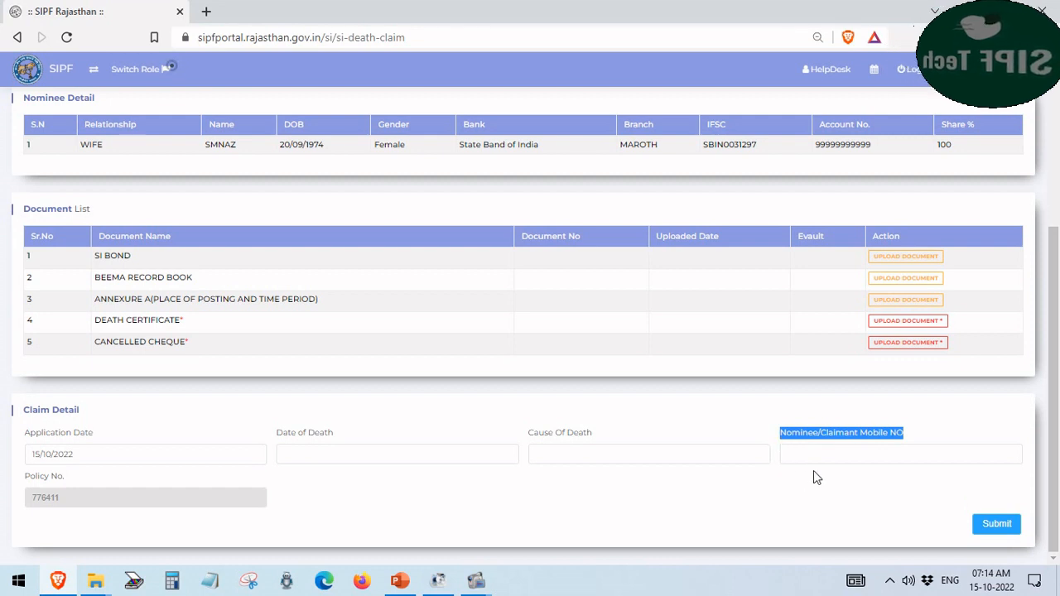
left_click(812, 453)
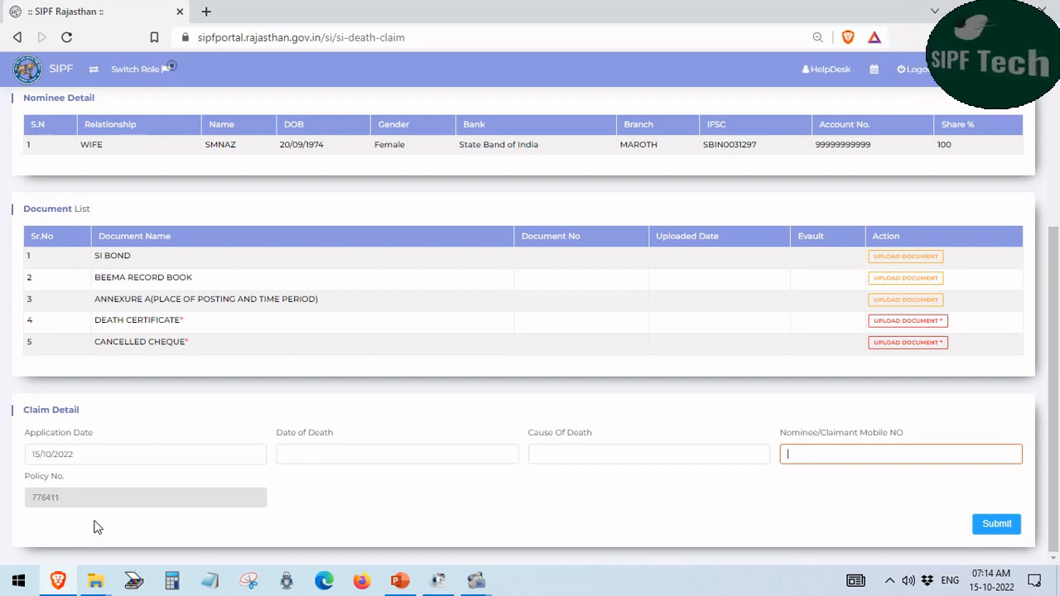
left_click_drag(67, 489, 24, 480)
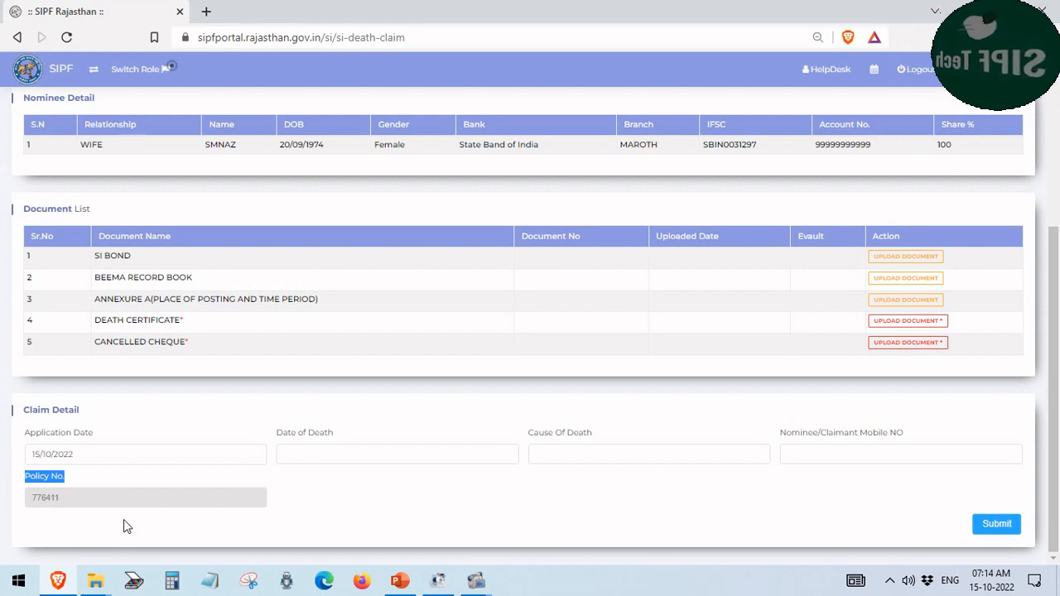
left_click(100, 484)
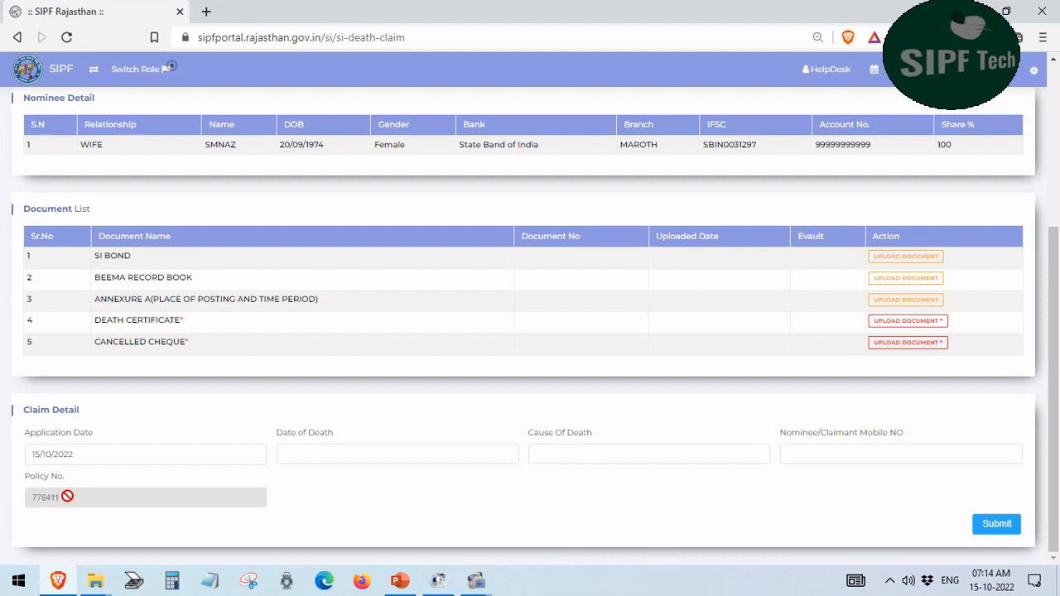
left_click_drag(67, 497, 29, 500)
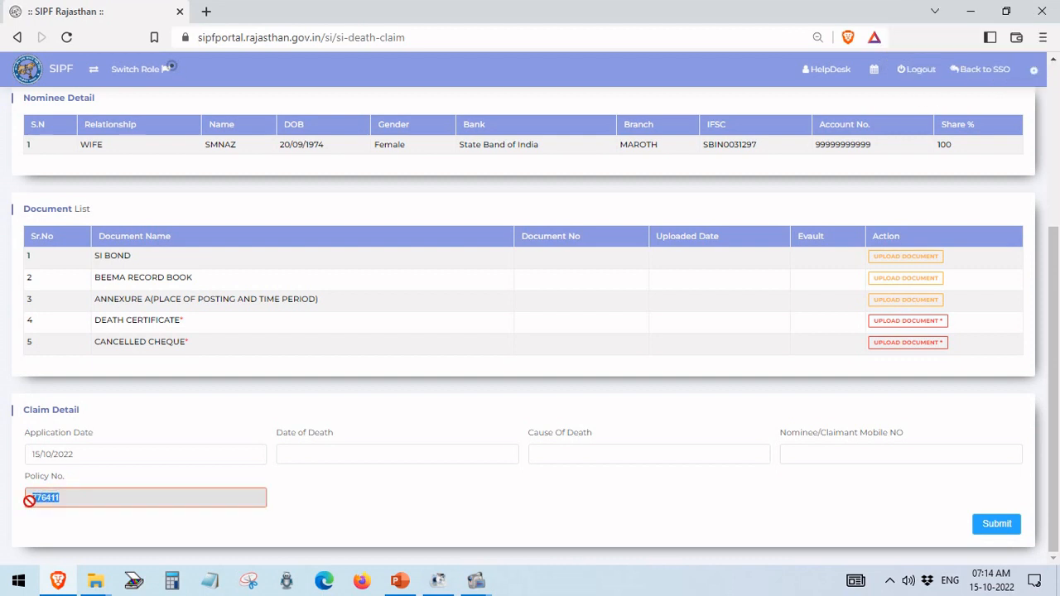
left_click(93, 487)
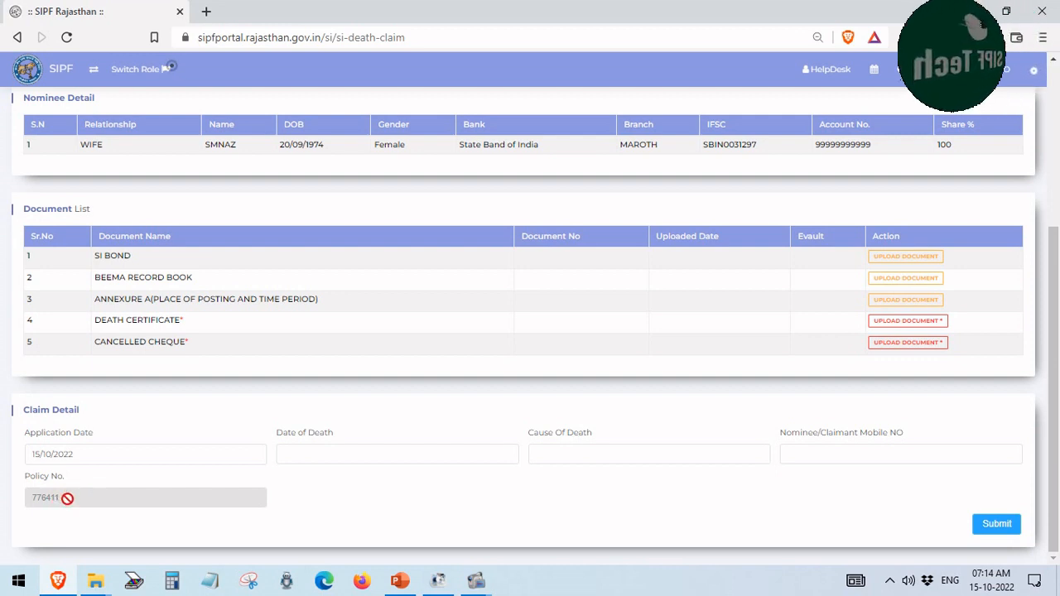
left_click_drag(67, 499, 24, 500)
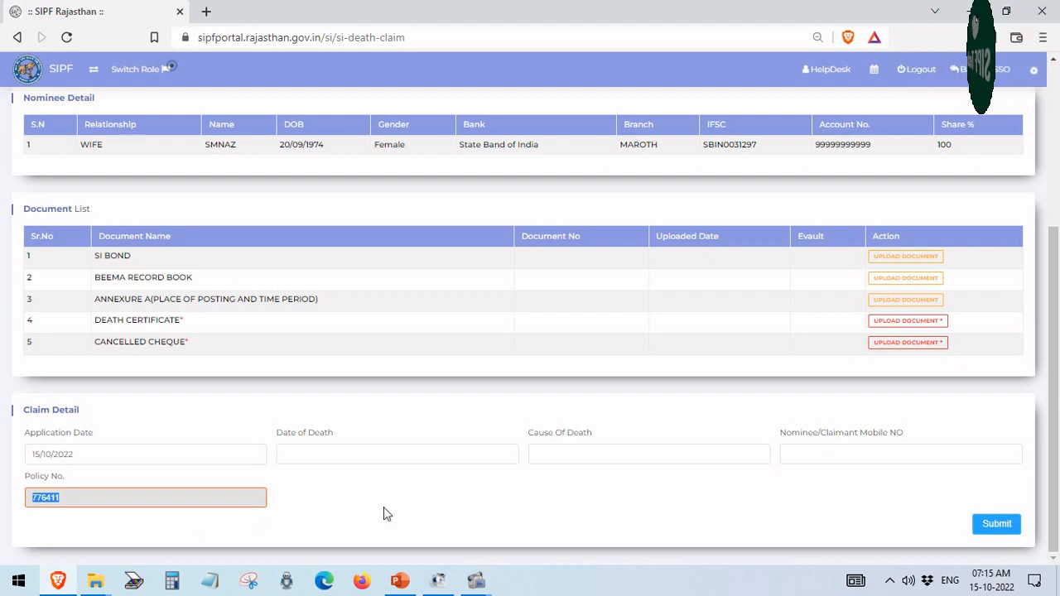
left_click(424, 501)
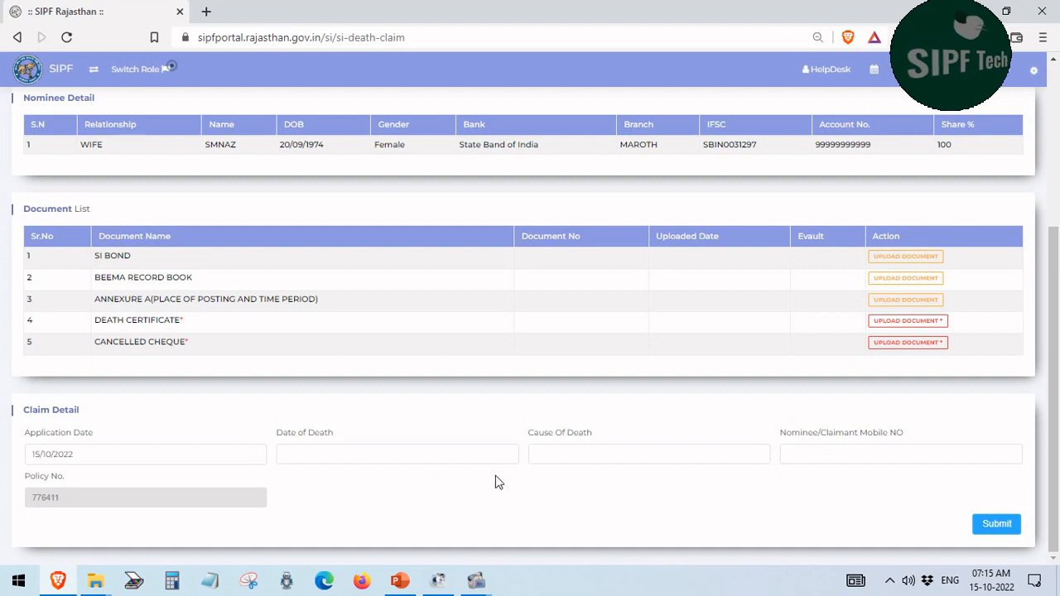